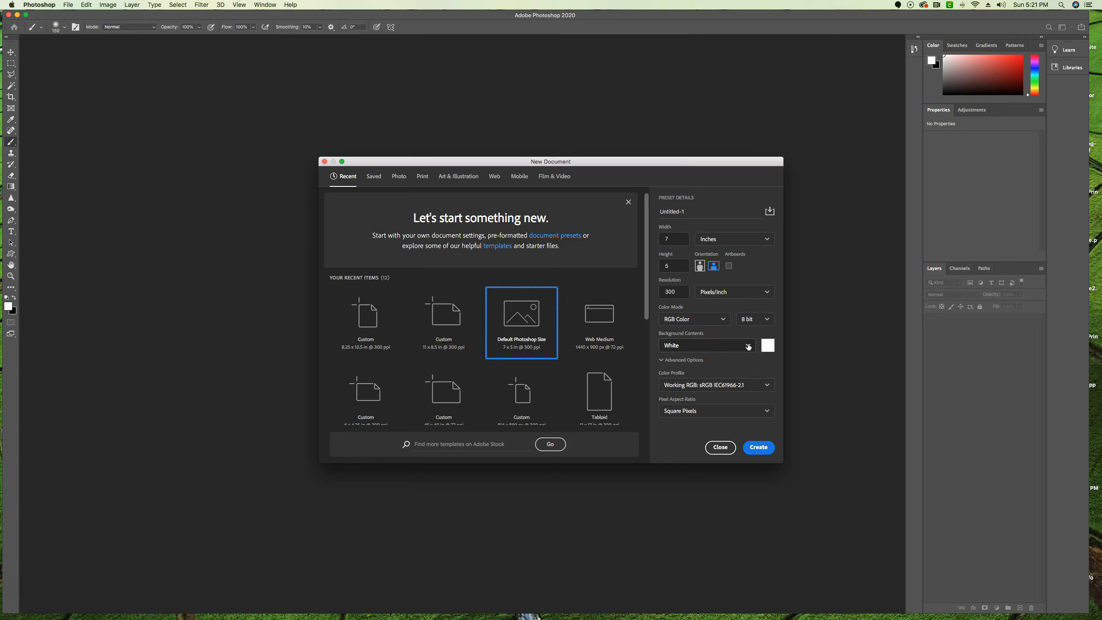
# Create a new 7 × 5 inch, 300 ppi RGB document with transparent background contents.
pyautogui.click(749, 345)
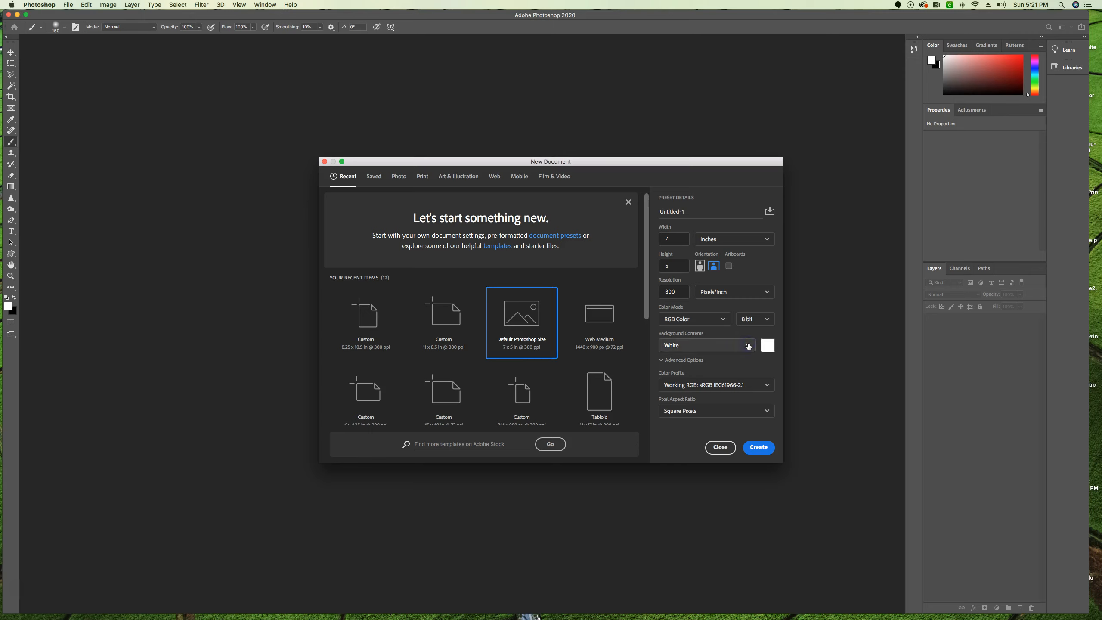
pyautogui.click(690, 406)
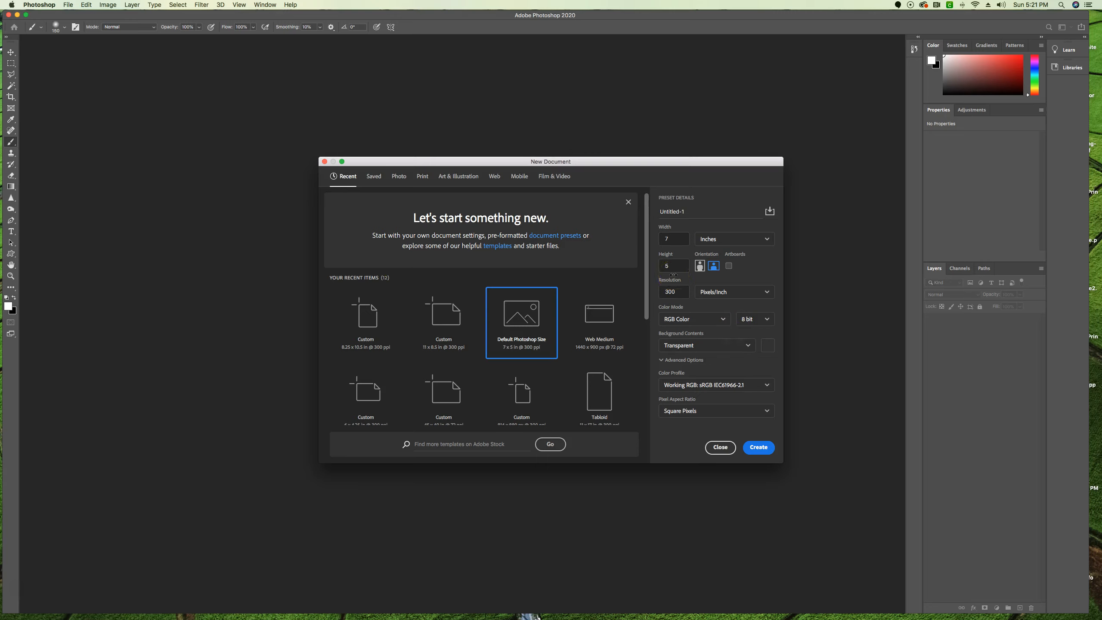
pyautogui.click(755, 449)
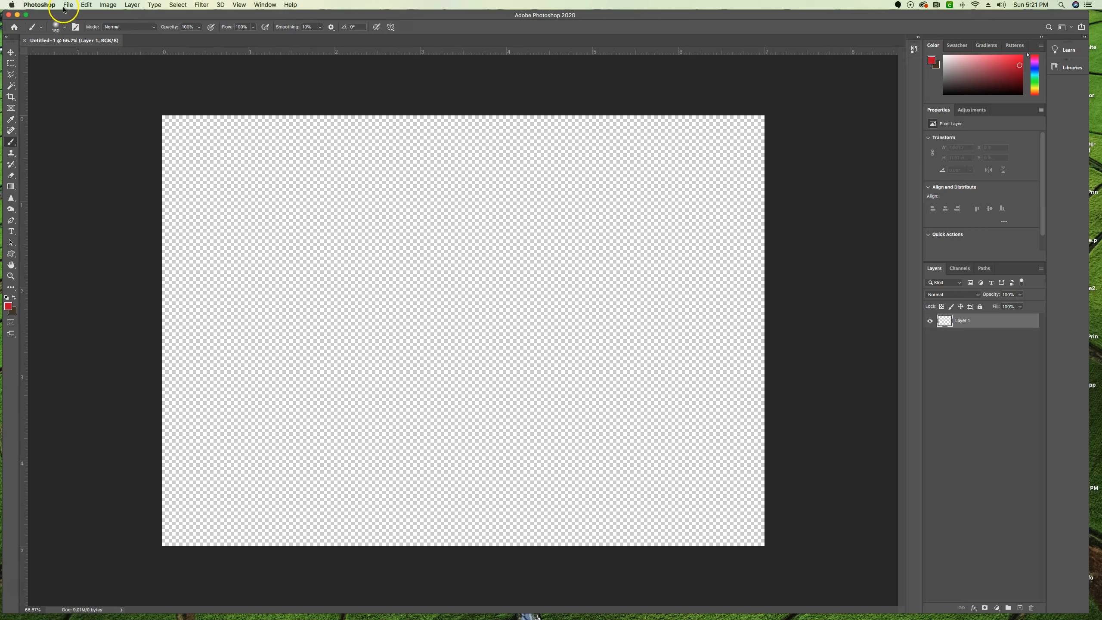
# Set the transparency grid size to None in the Transparency & Gamut preferences.
pyautogui.click(37, 4)
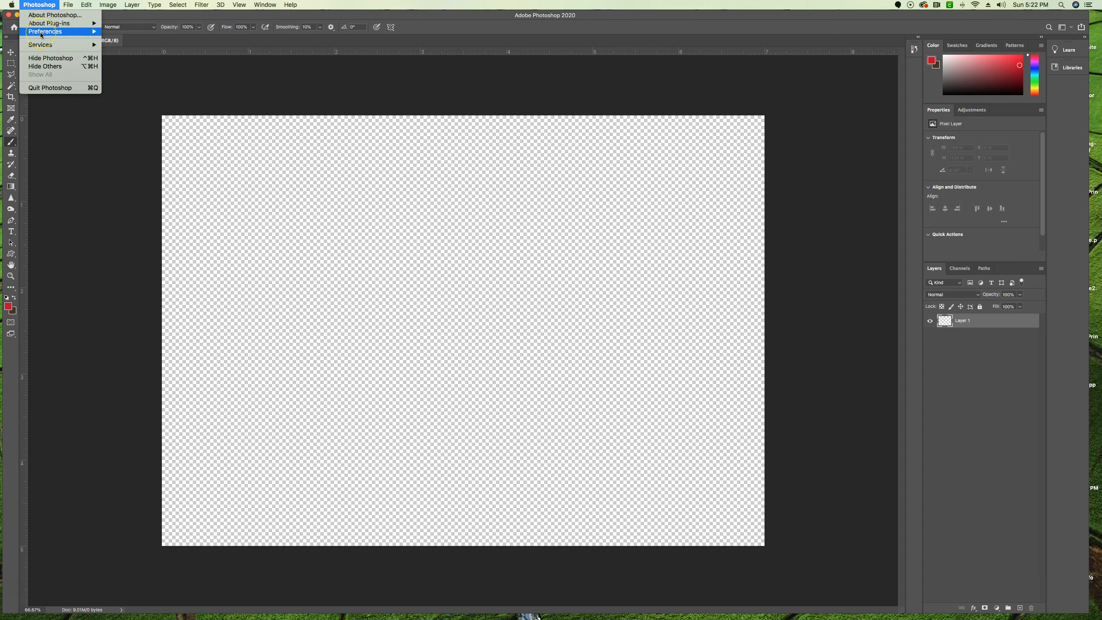
pyautogui.moveTo(42, 34)
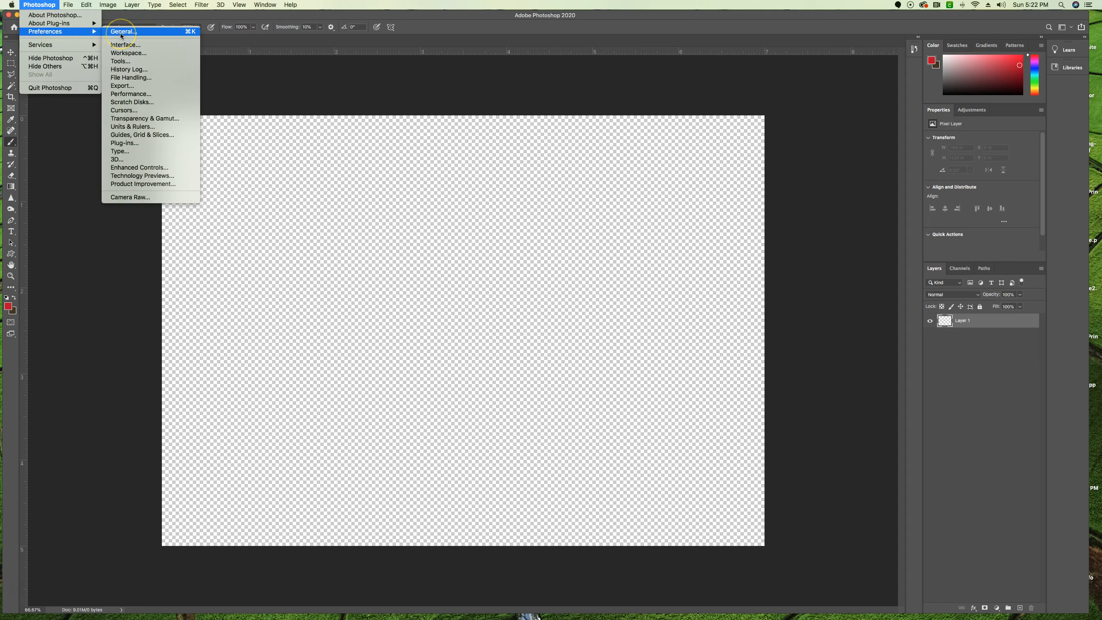
pyautogui.click(181, 120)
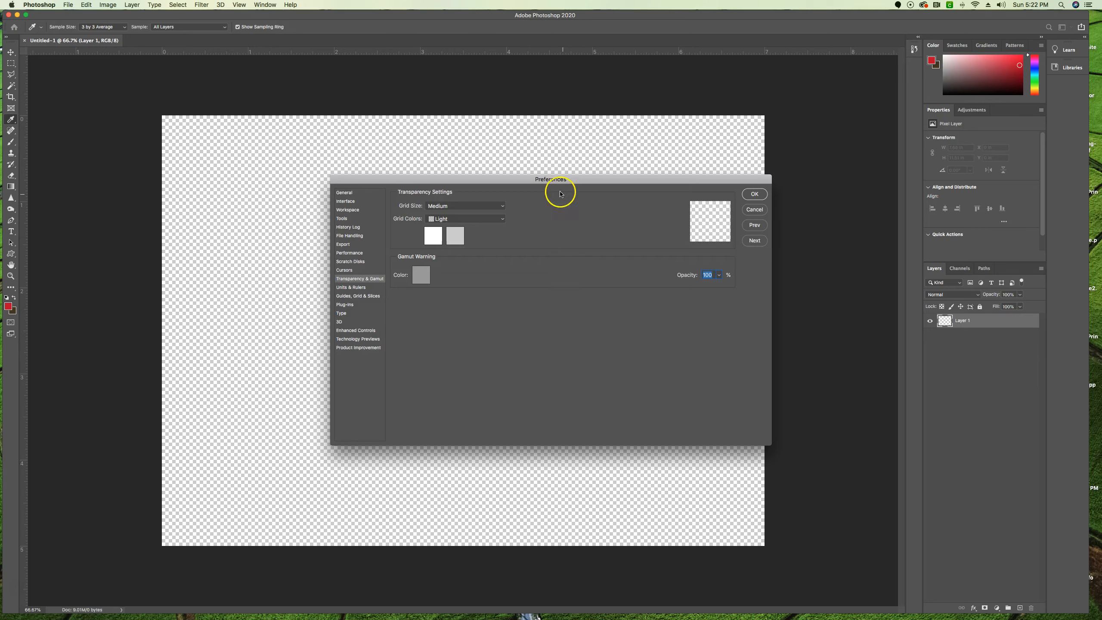
pyautogui.click(442, 206)
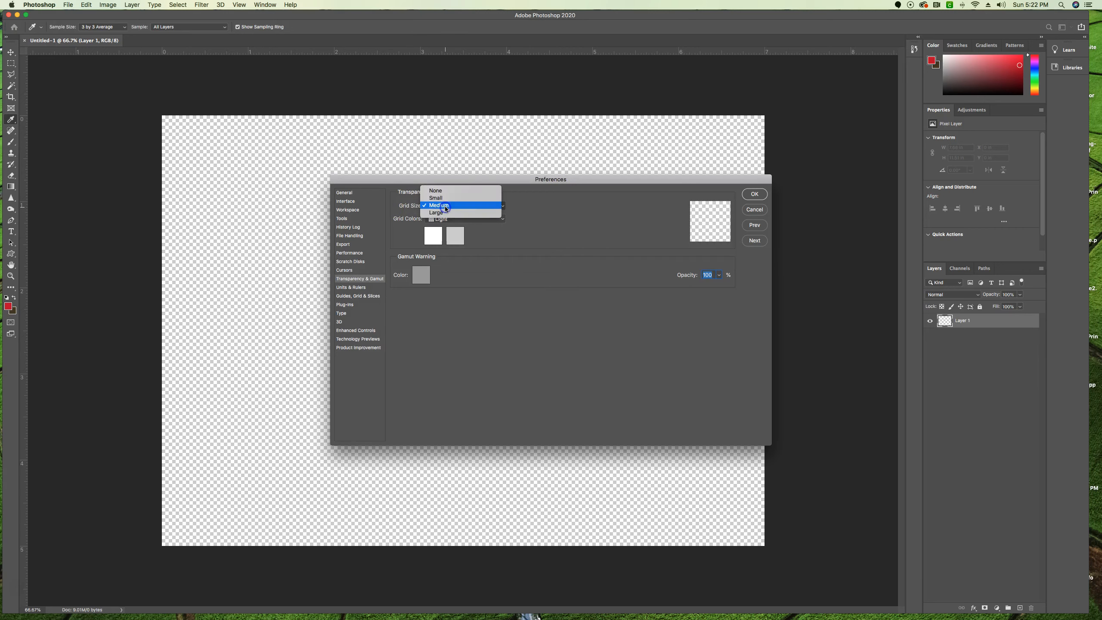
pyautogui.click(441, 191)
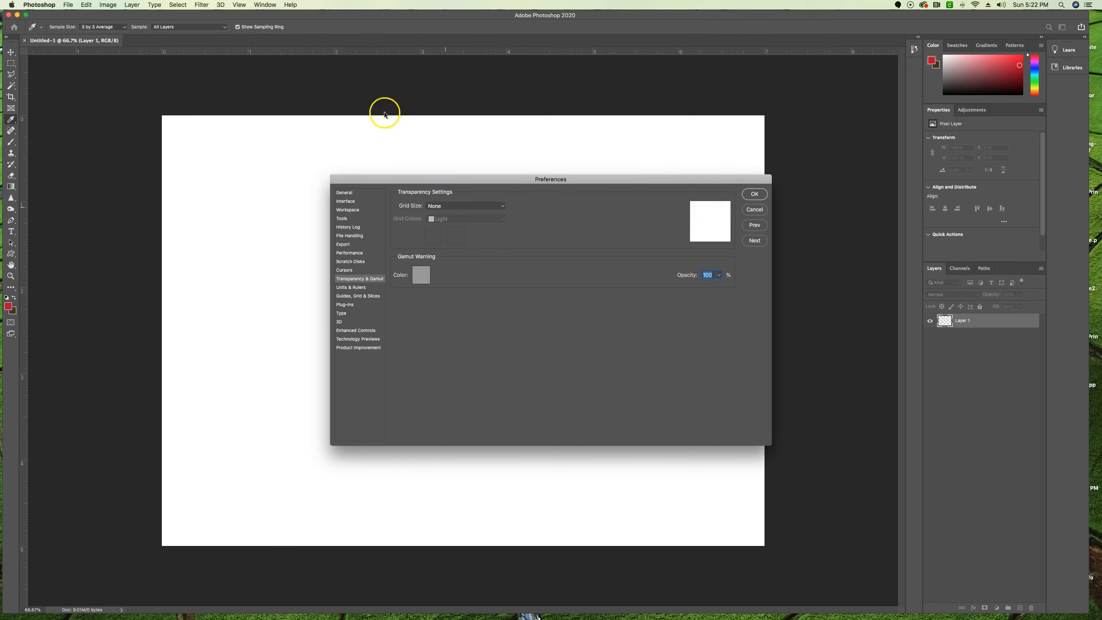
pyautogui.click(753, 196)
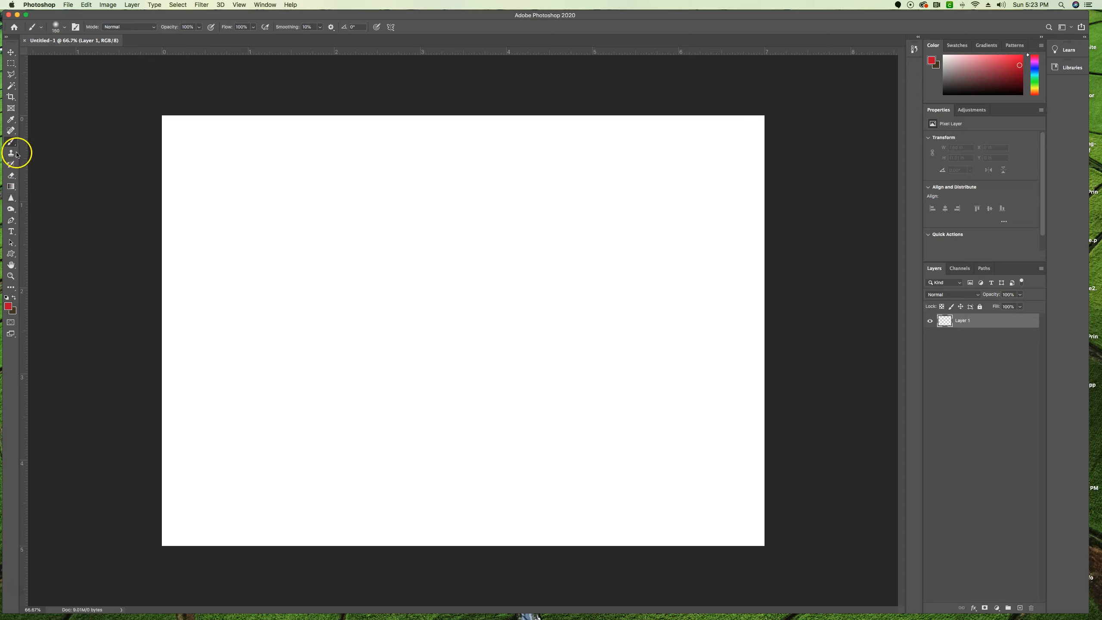
# Activate the Ellipse tool and keep its drawing mode on Shape.
pyautogui.click(15, 257)
pyautogui.moveTo(15, 257); pyautogui.dragTo(37, 272)
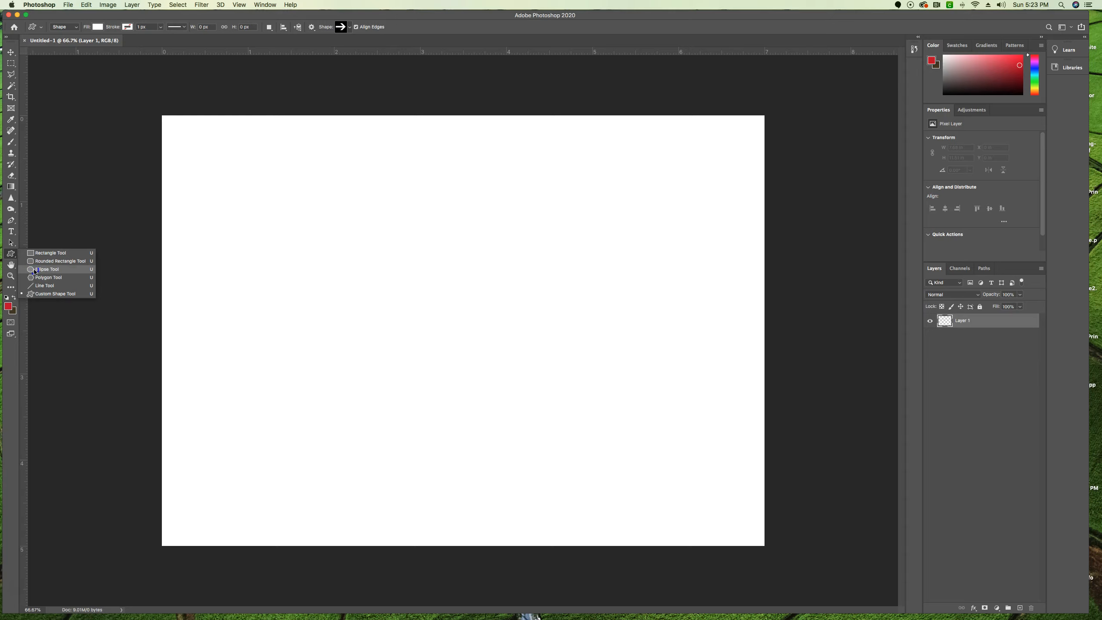
pyautogui.moveTo(35, 272); pyautogui.dragTo(35, 272)
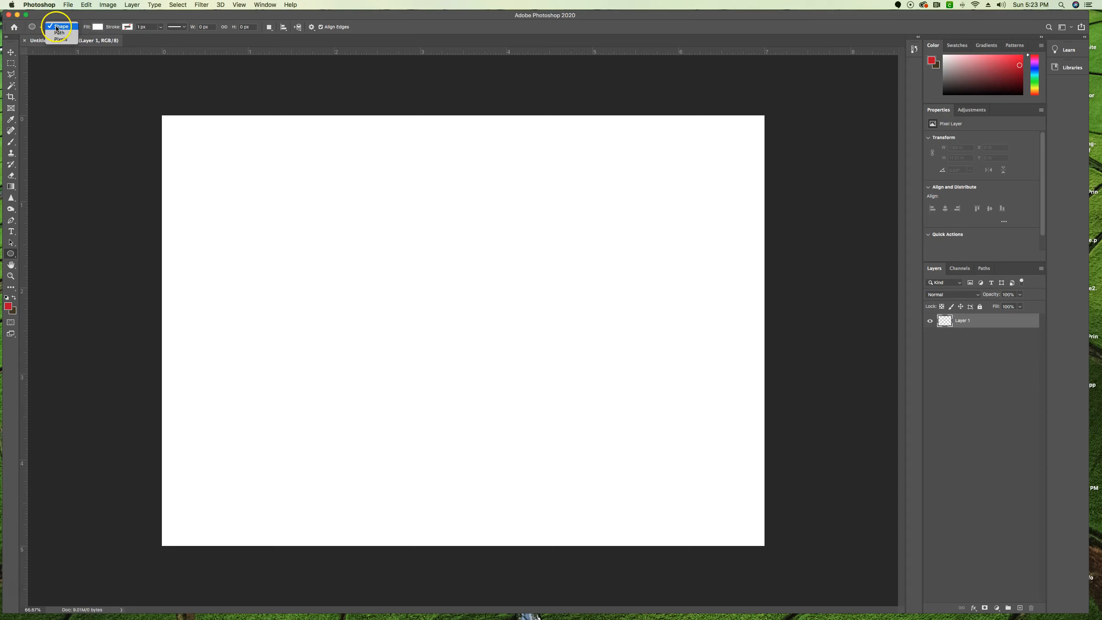
pyautogui.click(57, 29)
pyautogui.click(68, 29)
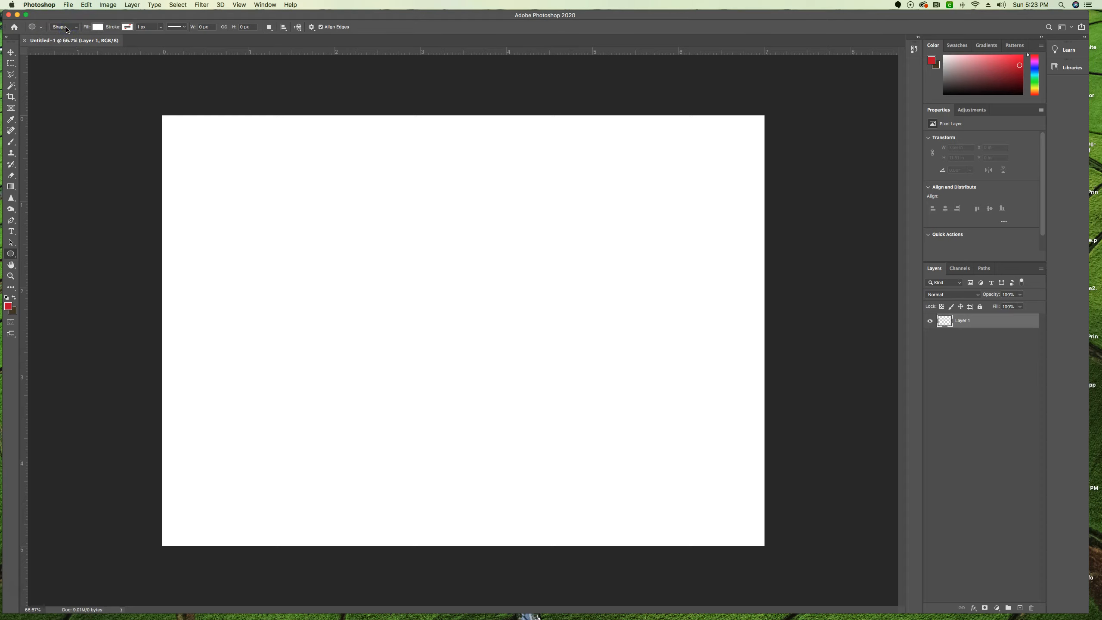
# Set the ellipse fill colour to pure red with RGB 255, 0, 0 and no stroke change.
pyautogui.click(97, 28)
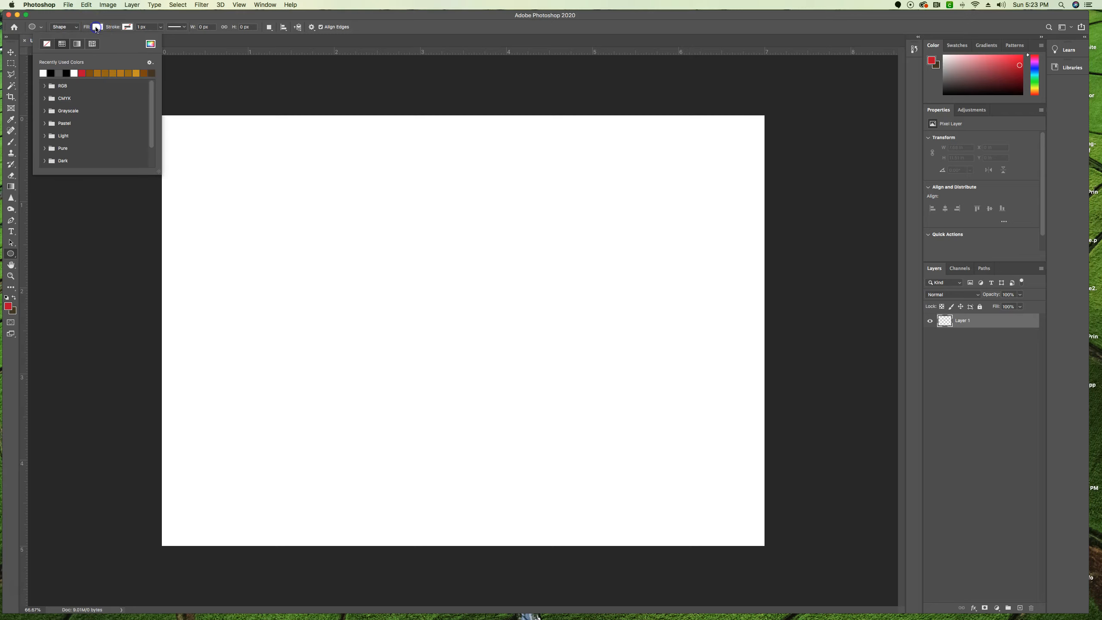
pyautogui.click(151, 45)
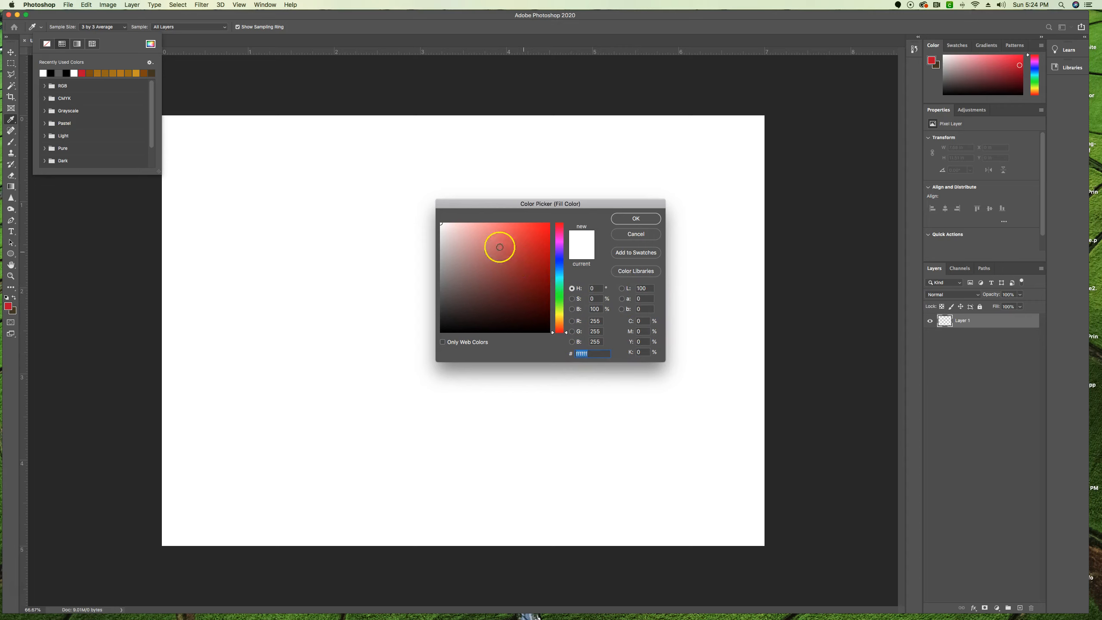
pyautogui.click(518, 260)
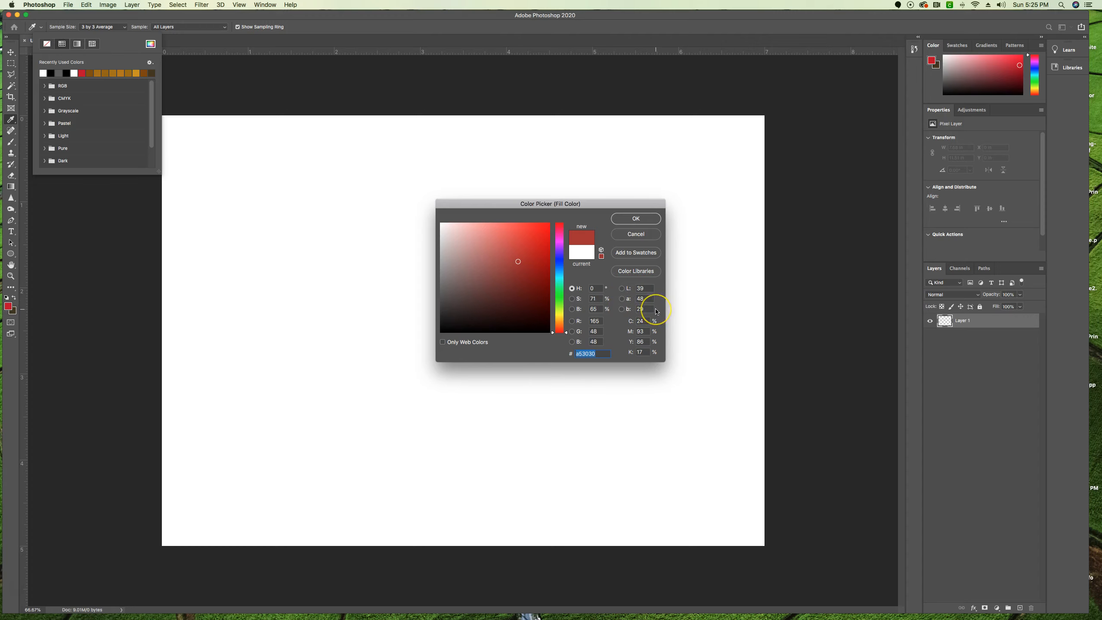
pyautogui.click(595, 321)
pyautogui.write('255')
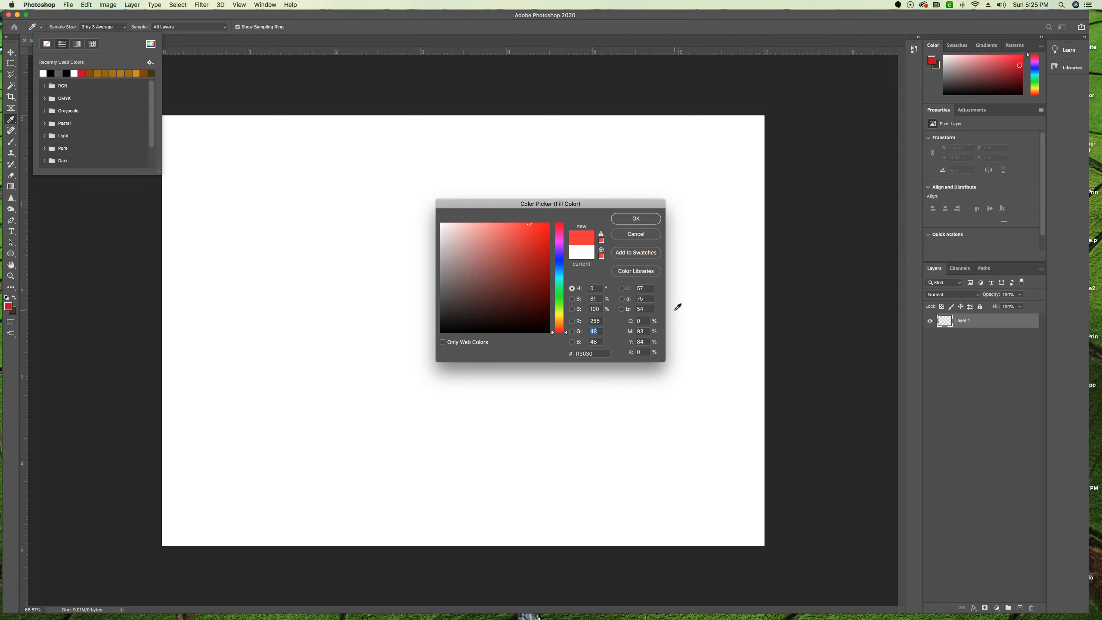
pyautogui.write('0')
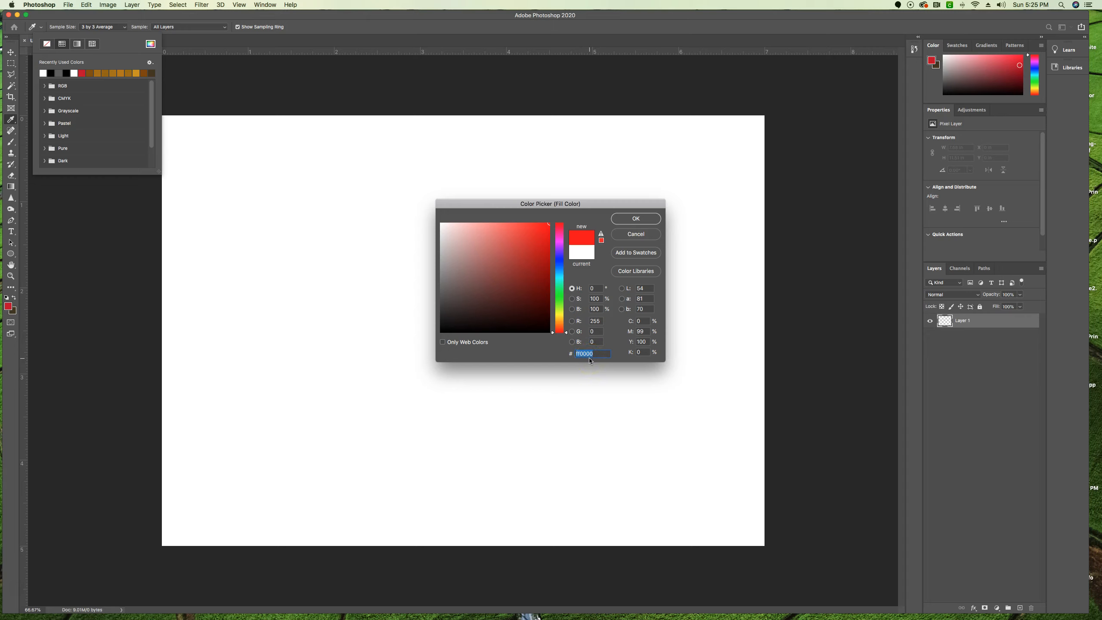
pyautogui.click(635, 218)
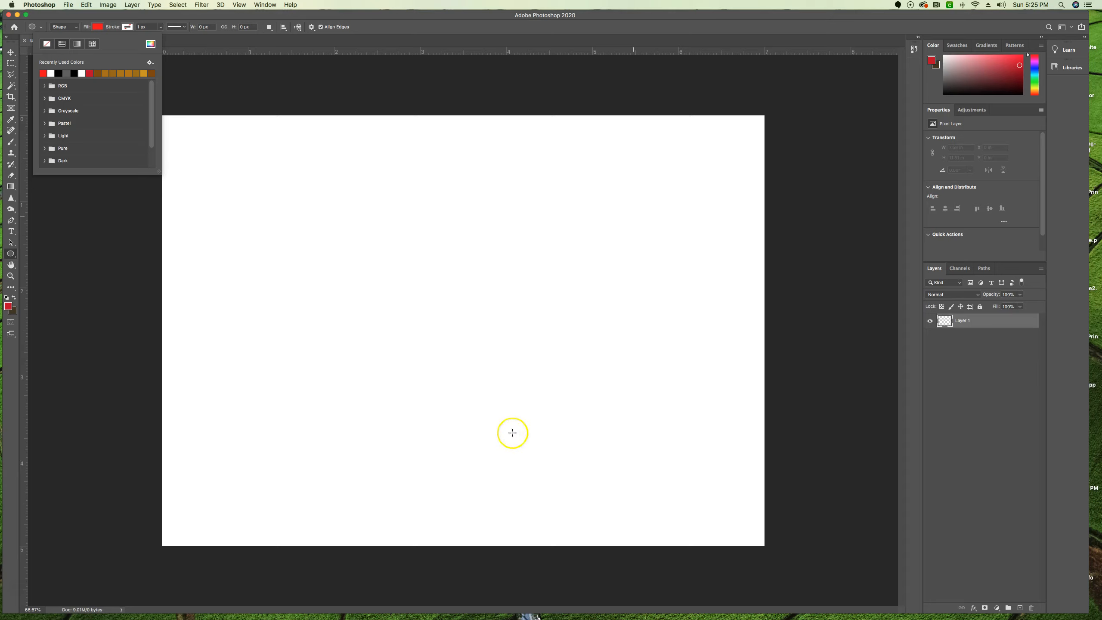
# Draw a red circle about 515 px in diameter in the left part of the canvas and switch to the Move tool.
pyautogui.moveTo(194, 205); pyautogui.dragTo(411, 356)
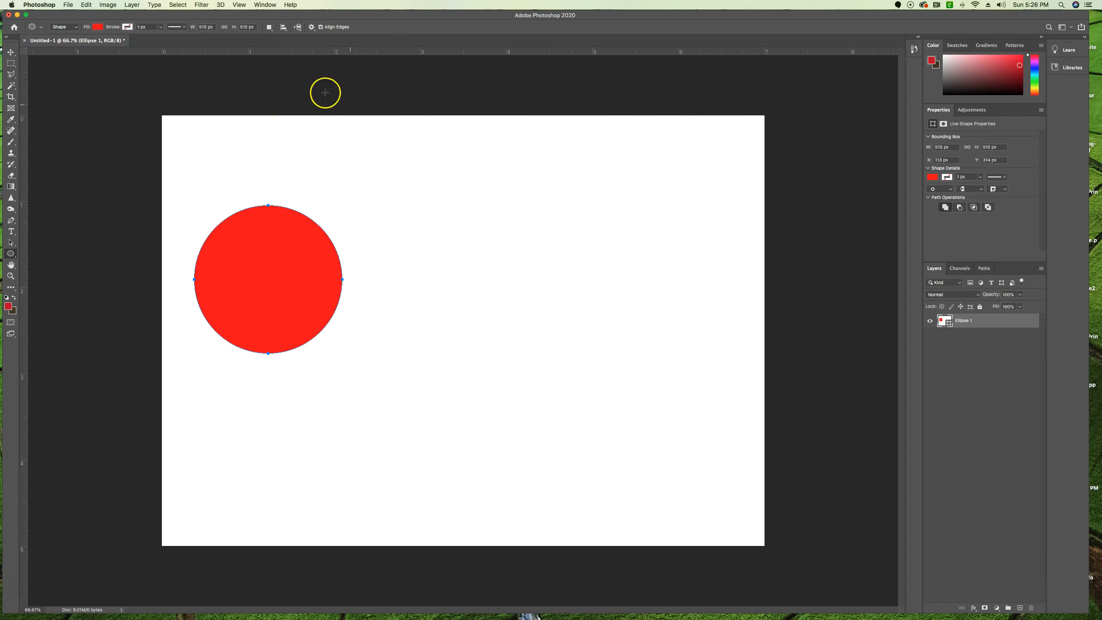
pyautogui.click(11, 52)
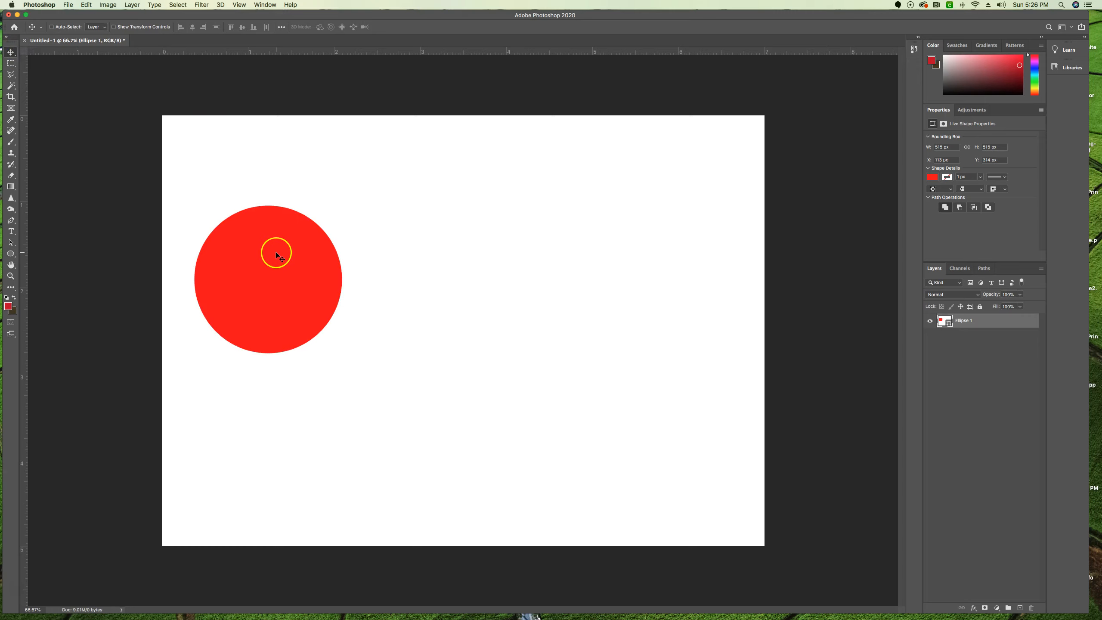
pyautogui.scroll(-3, 276, 253)
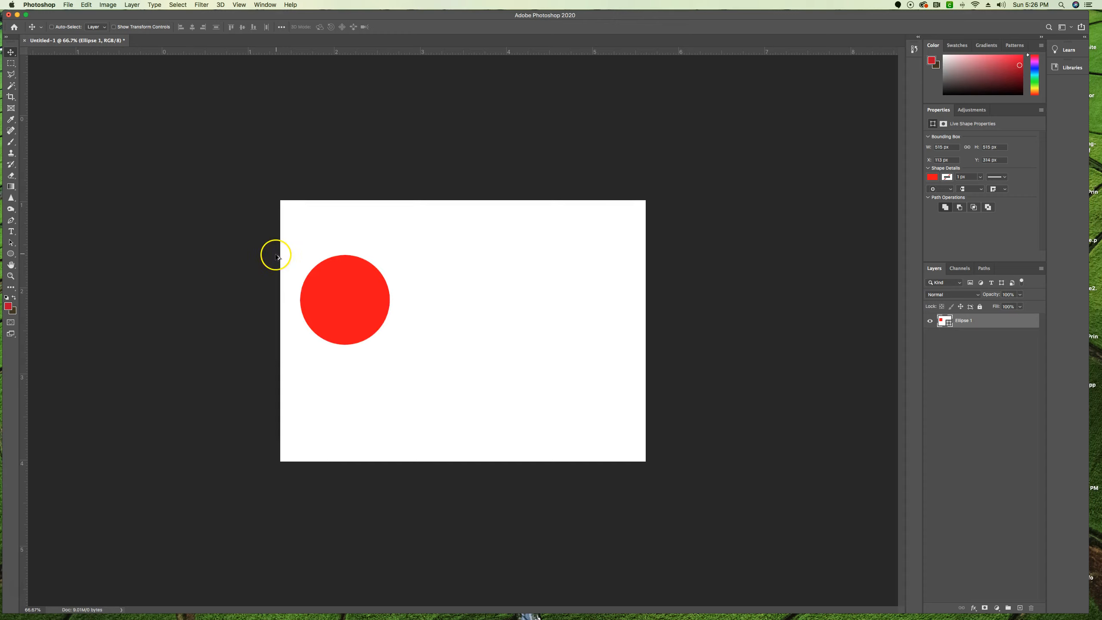
pyautogui.moveTo(363, 298); pyautogui.dragTo(376, 297)
pyautogui.moveTo(439, 299); pyautogui.dragTo(359, 301)
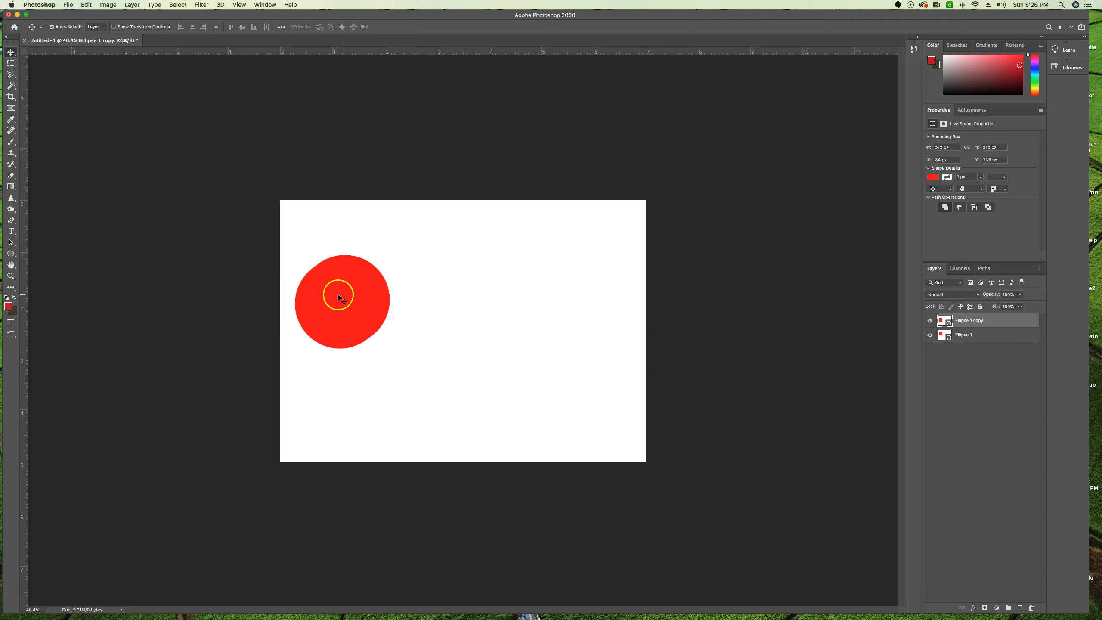
pyautogui.press('super+z')
# Duplicate the red circle about 0.78 in to the right, and duplicate that copy about 0.4 in left and 0.6 in down, overlapping both.
pyautogui.moveTo(353, 293)
pyautogui.mouseDown()
pyautogui.moveTo(381, 295)
pyautogui.moveTo(356, 294)
pyautogui.mouseUp()
pyautogui.click(369, 291)
pyautogui.moveTo(355, 294); pyautogui.dragTo(396, 296)
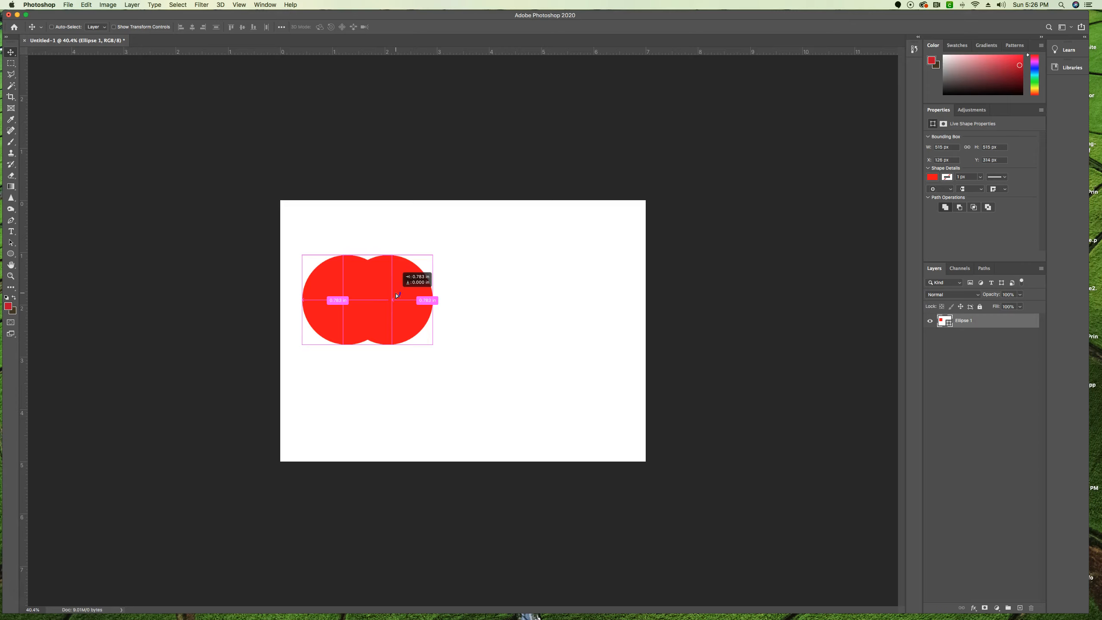
pyautogui.moveTo(397, 295); pyautogui.dragTo(400, 296)
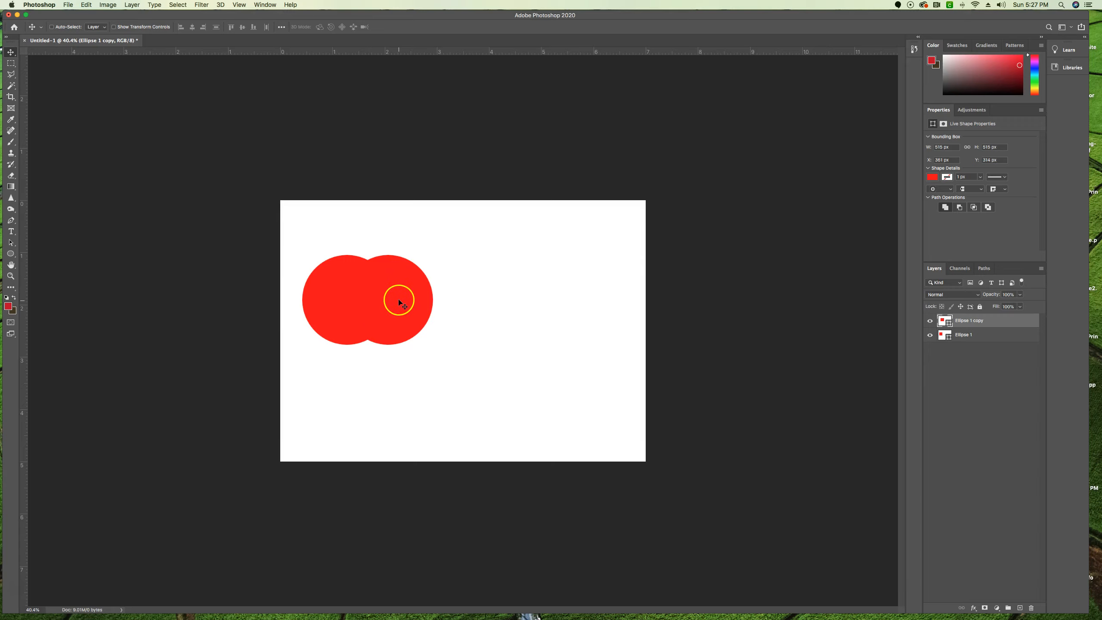
pyautogui.moveTo(401, 300); pyautogui.dragTo(389, 329)
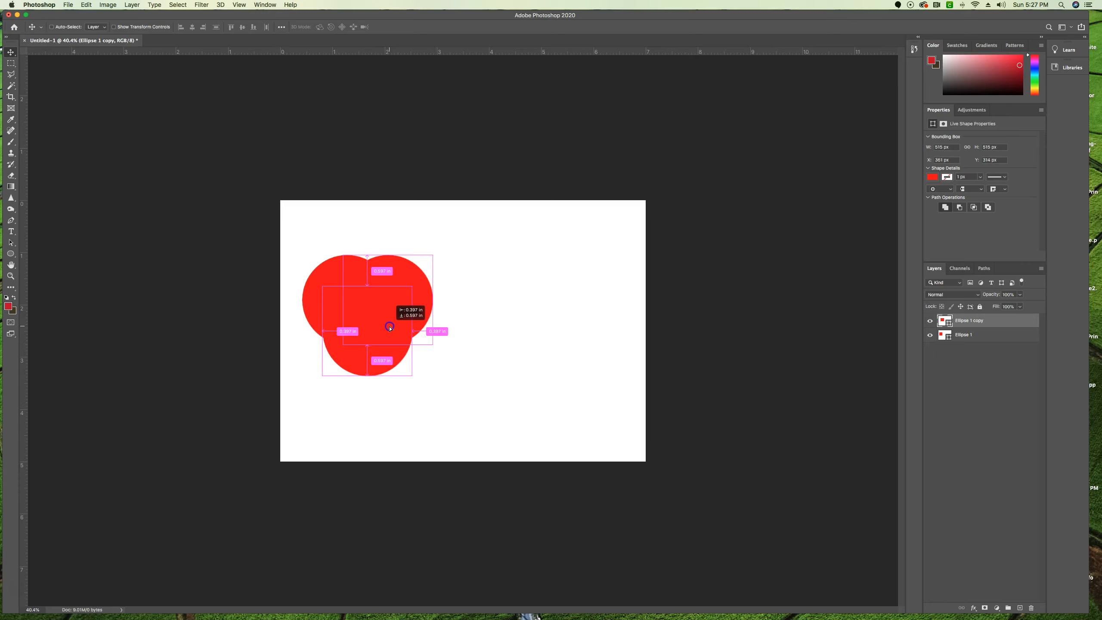
pyautogui.moveTo(390, 328); pyautogui.dragTo(390, 328)
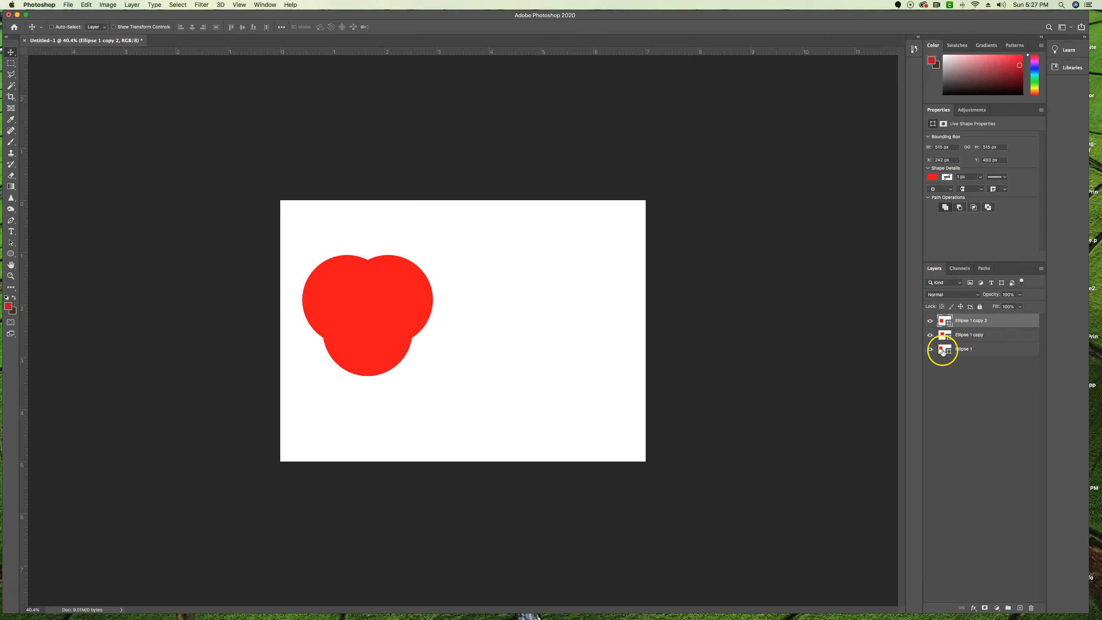
# Change the fill of the Ellipse 1 copy layer to pure green with RGB 0, 255, 0.
pyautogui.click(975, 335)
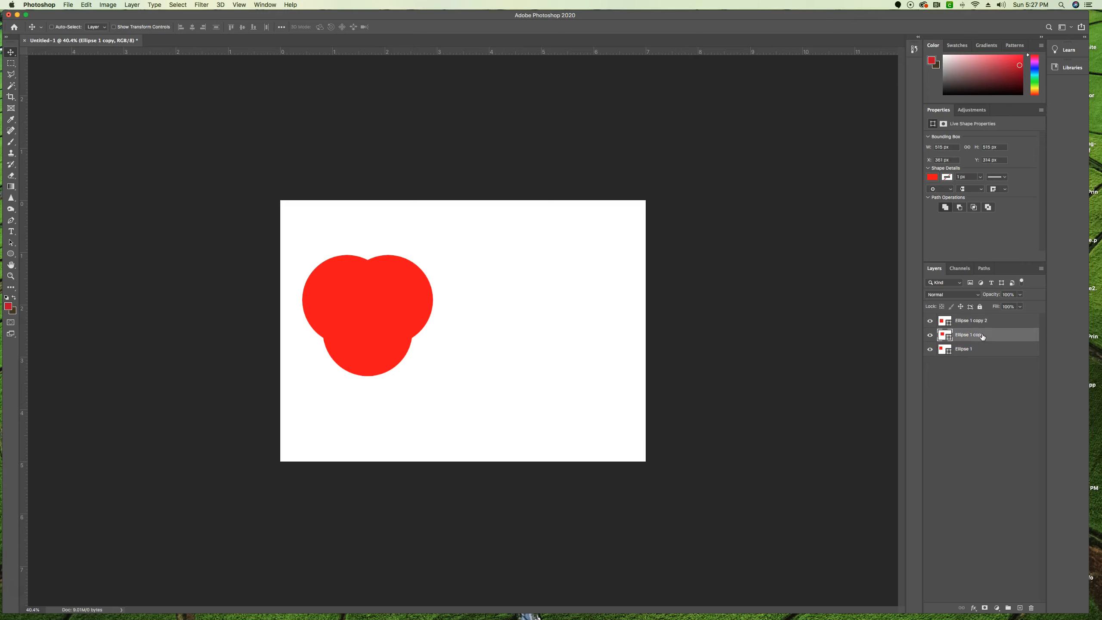
pyautogui.doubleClick(944, 334)
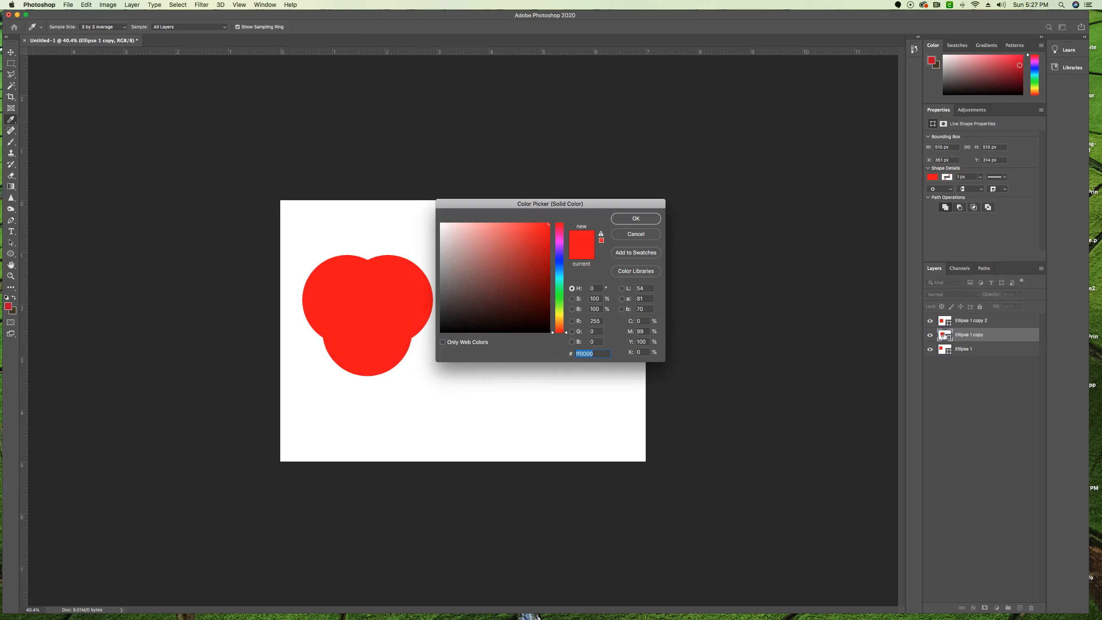
pyautogui.click(598, 321)
pyautogui.write('0')
pyautogui.press('Tab')
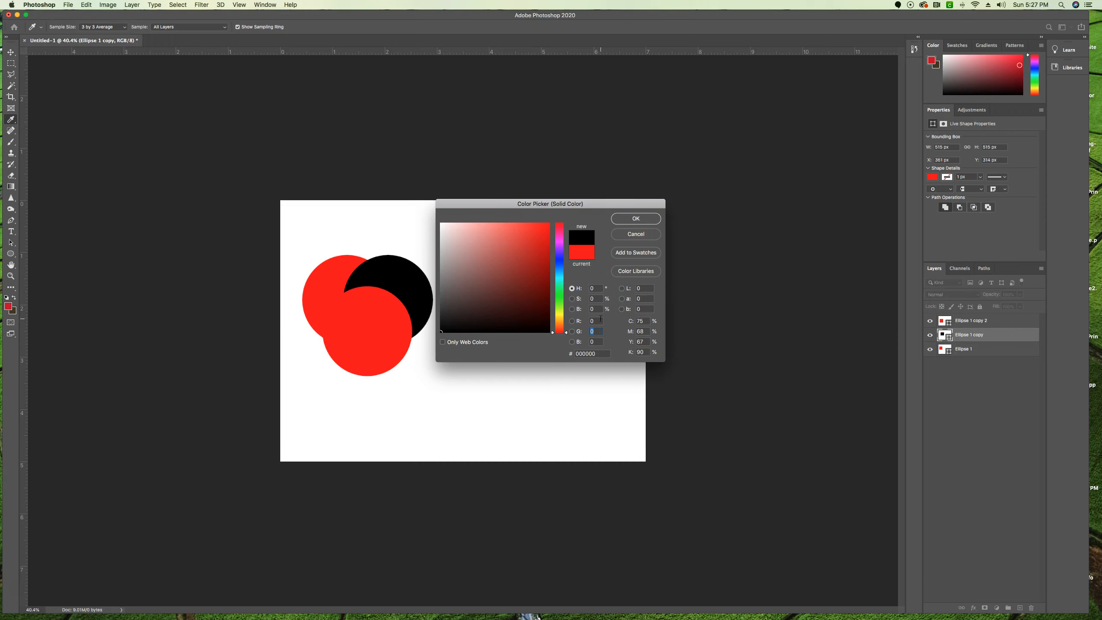
pyautogui.write('255')
pyautogui.press('Tab')
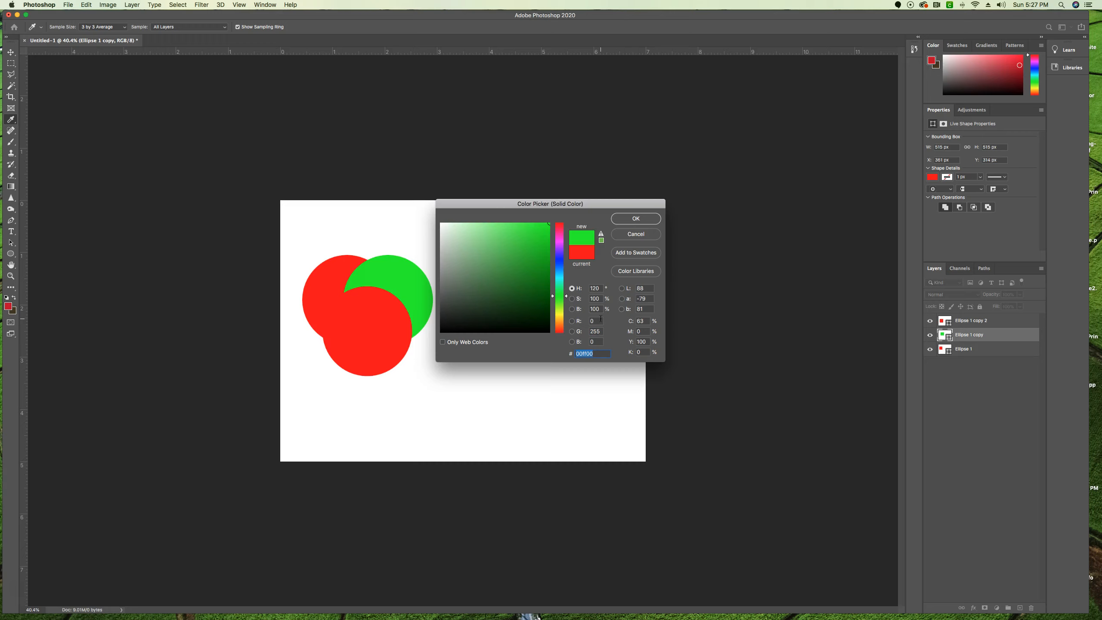
pyautogui.click(632, 220)
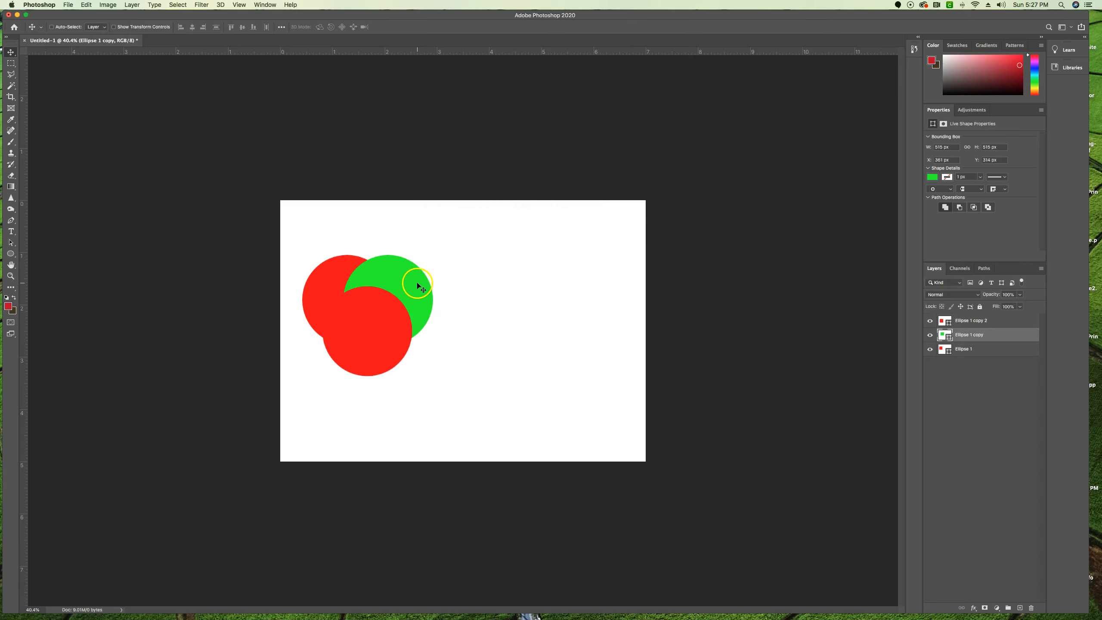
# Change the fill of the Ellipse 1 copy 2 layer to pure blue with RGB 0, 0, 255.
pyautogui.click(940, 321)
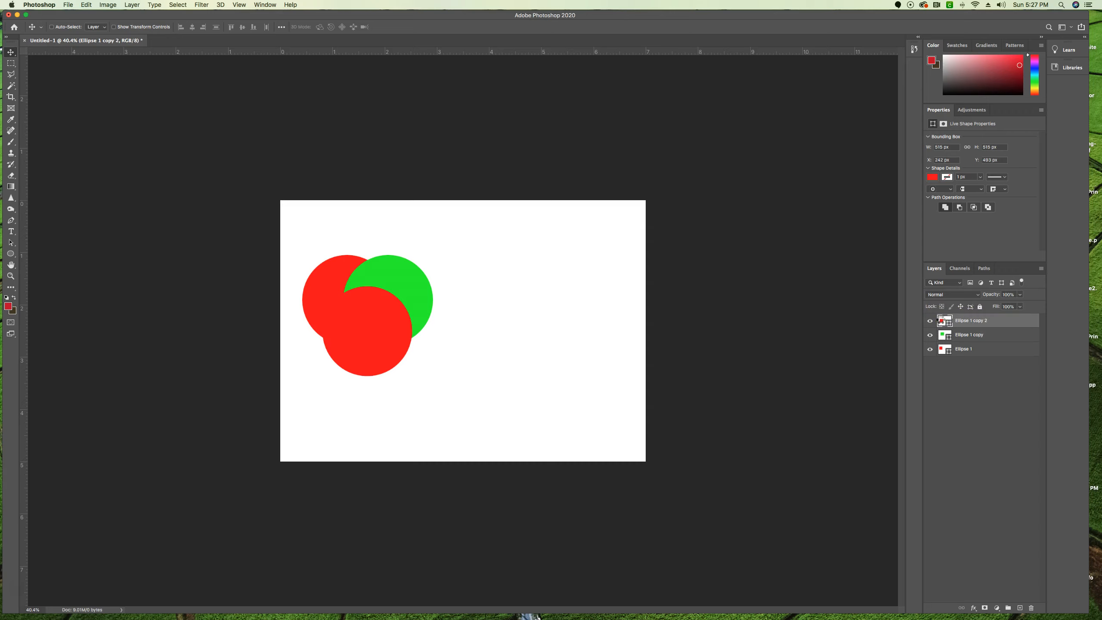
pyautogui.doubleClick(945, 320)
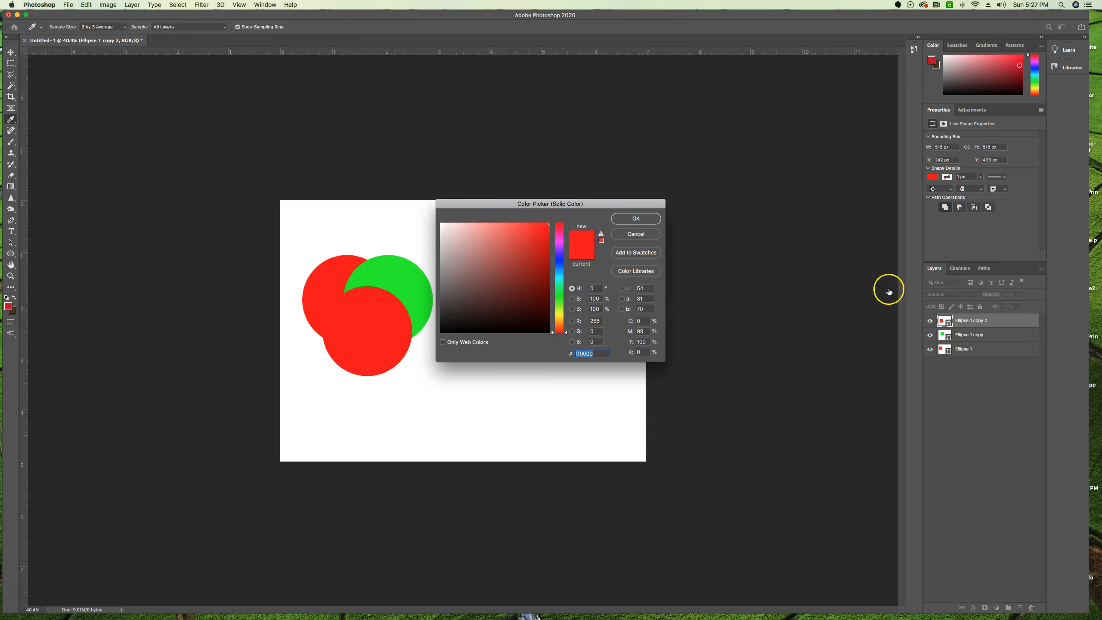
pyautogui.click(593, 320)
pyautogui.write('0')
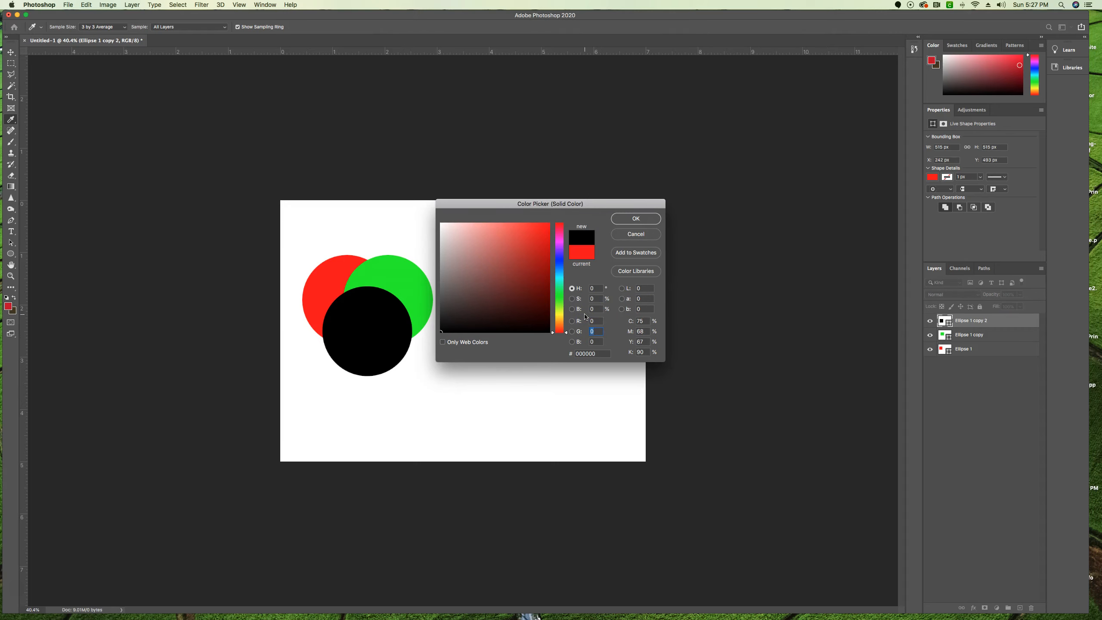
pyautogui.write('255')
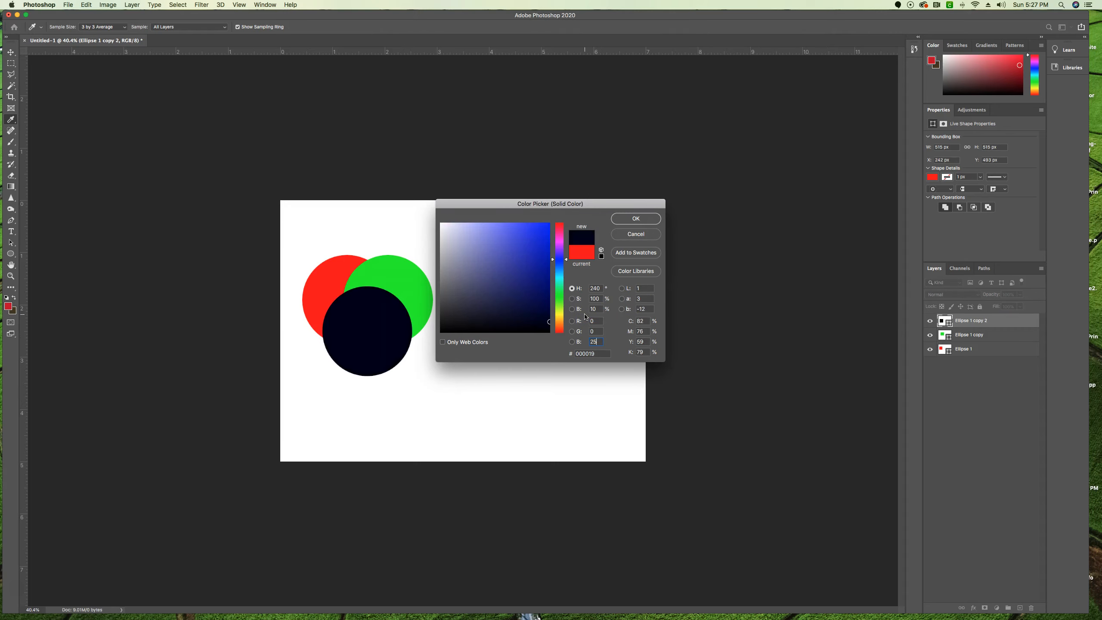
pyautogui.click(637, 219)
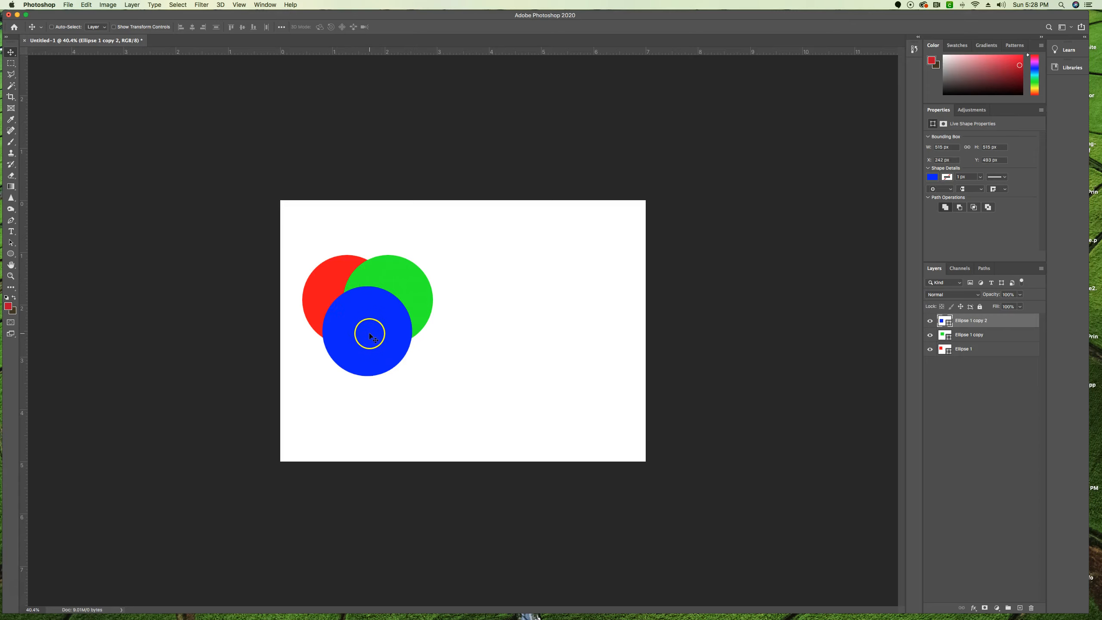
# Create a 515 by 515 px circle with the Ellipse tool in the empty area right of the RGB circles.
pyautogui.click(17, 598)
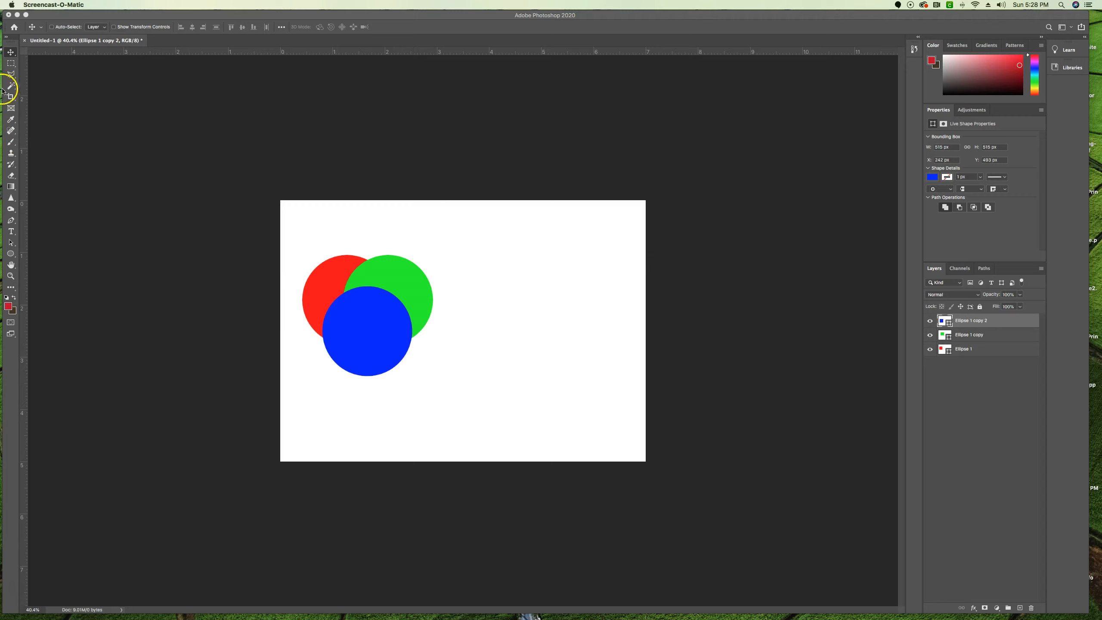
pyautogui.click(12, 255)
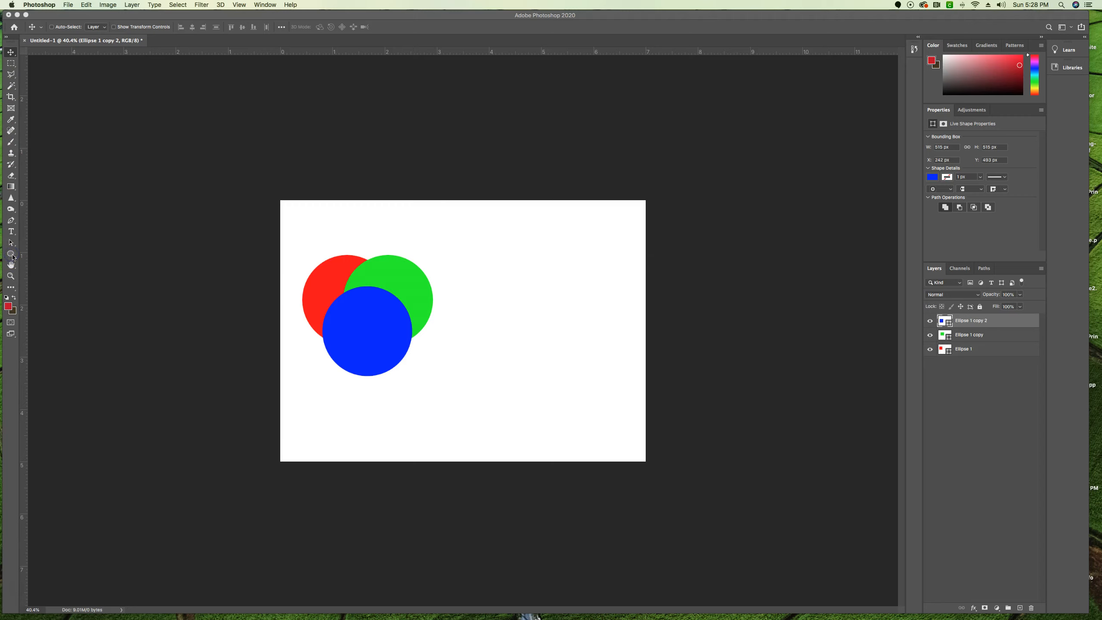
pyautogui.click(13, 257)
pyautogui.click(44, 271)
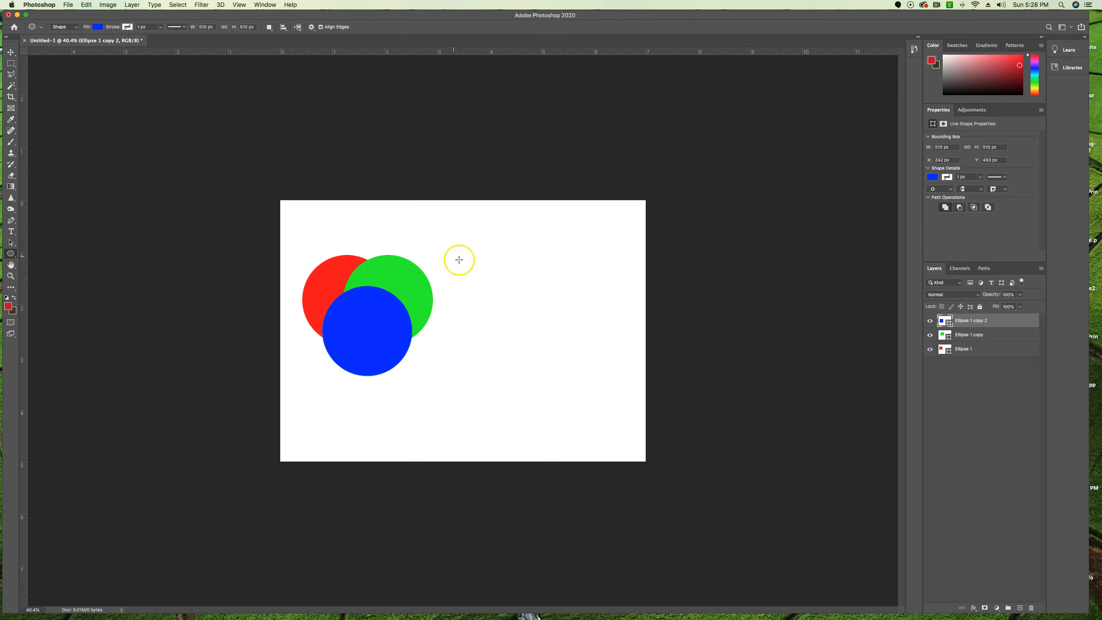
pyautogui.click(485, 256)
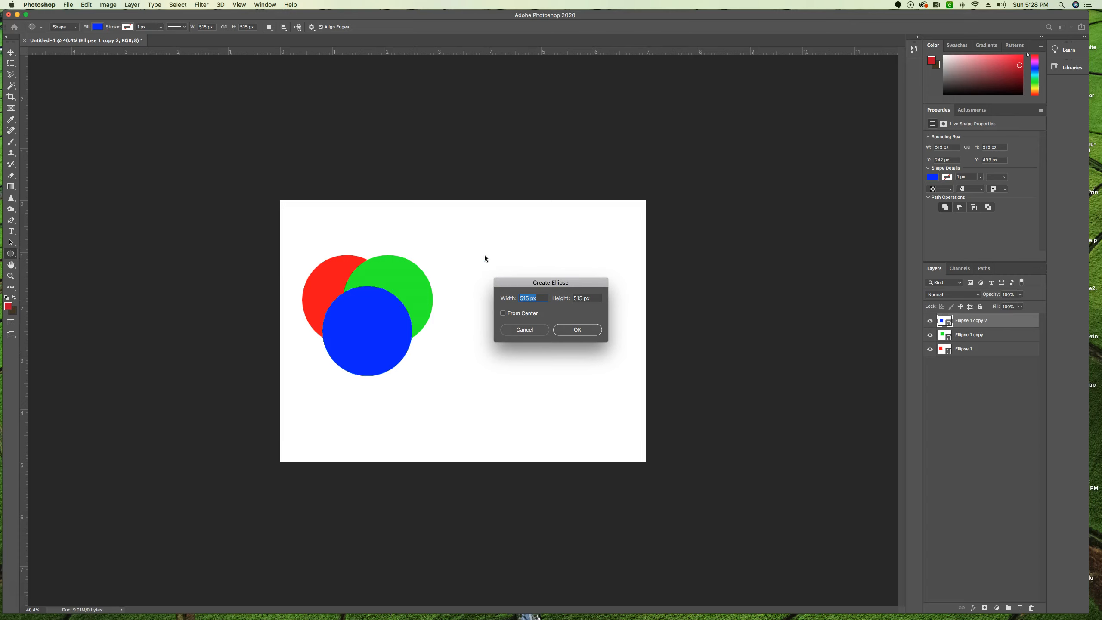
pyautogui.click(578, 329)
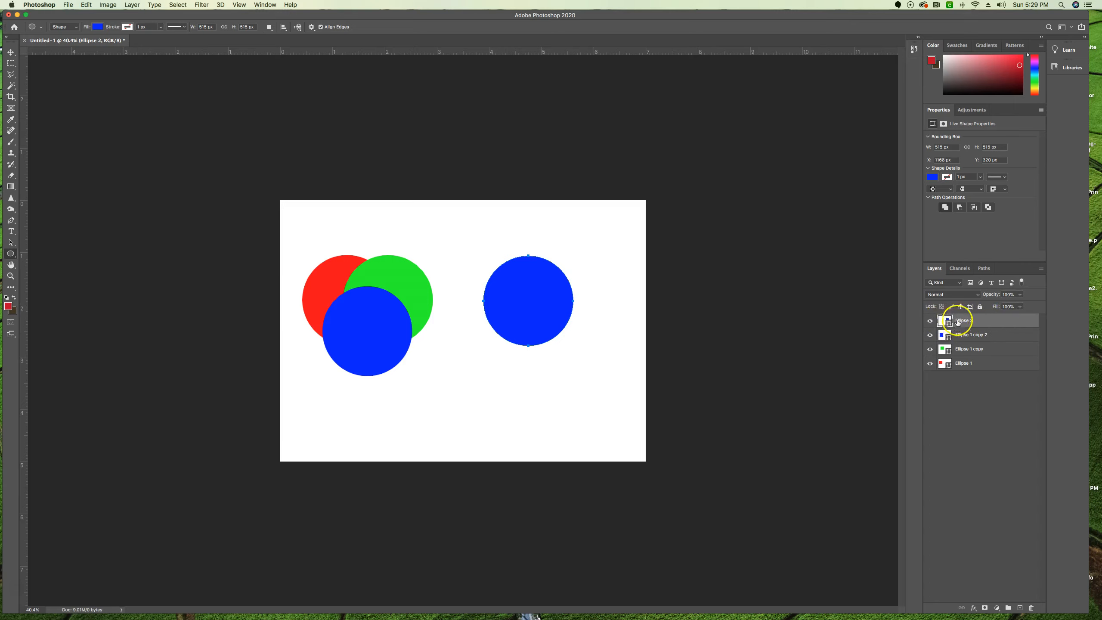
# Change the fill of the Ellipse 2 layer to pure cyan with CMYK 100, 0, 0, 0.
pyautogui.doubleClick(942, 322)
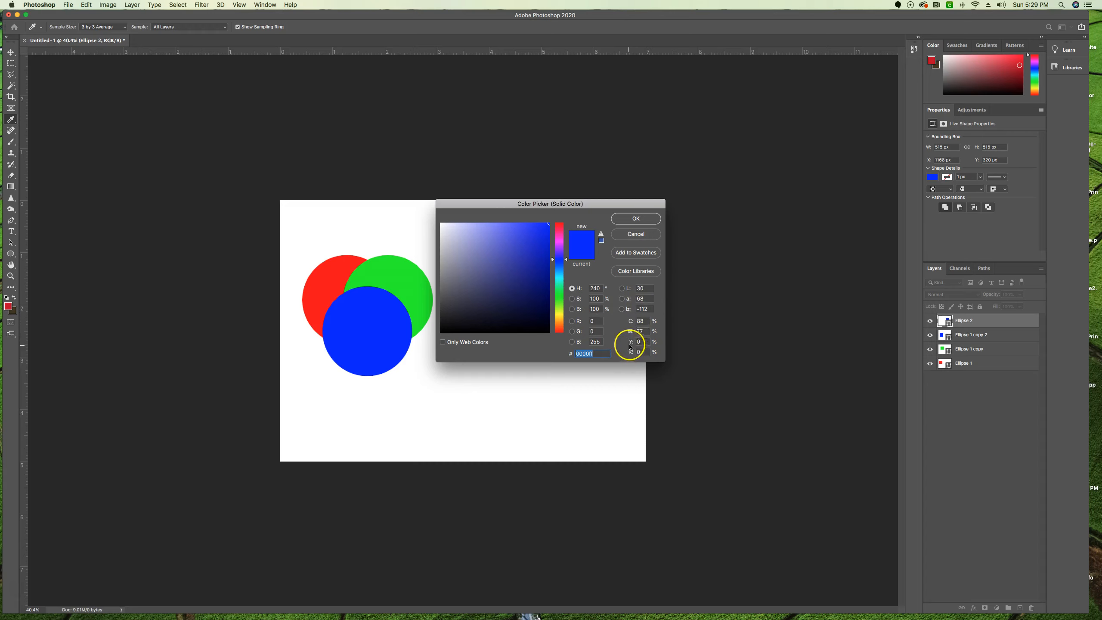
pyautogui.click(636, 321)
pyautogui.write('100')
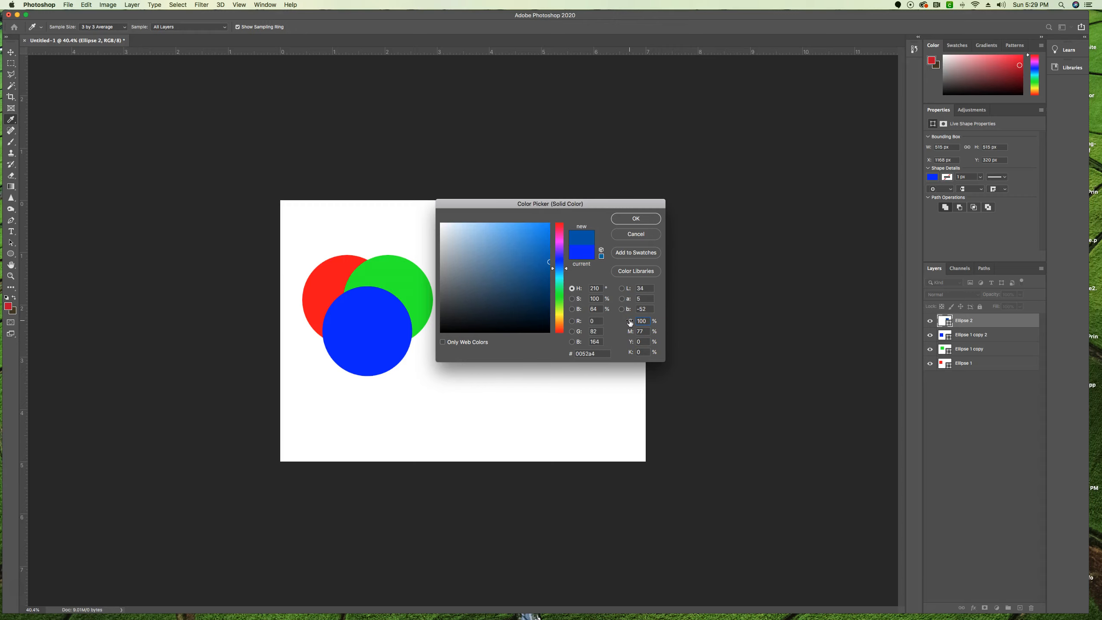
pyautogui.write('0')
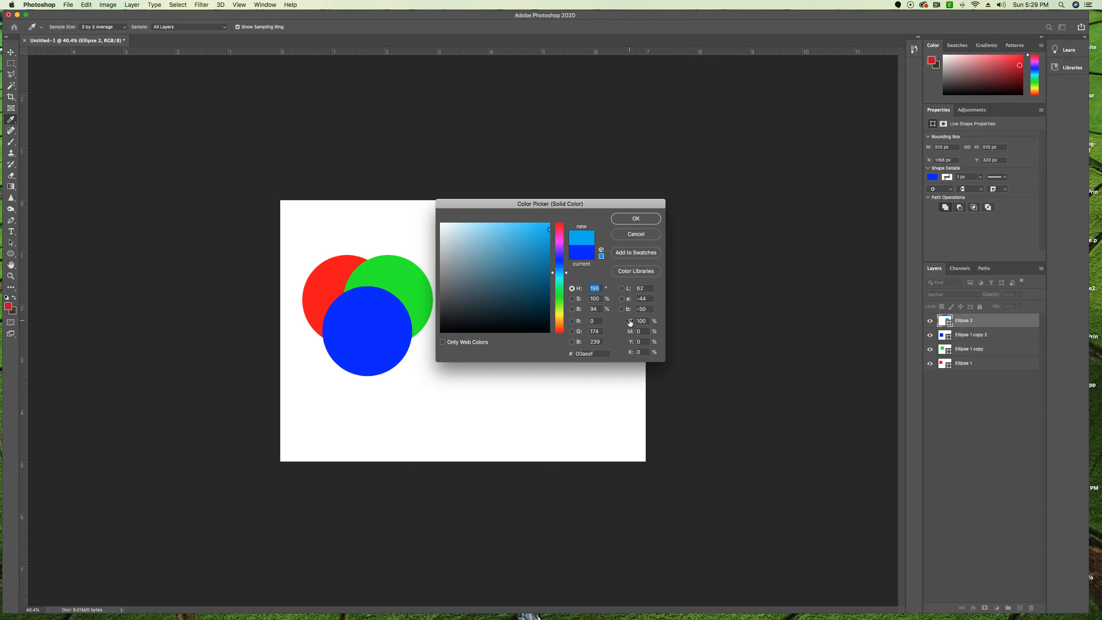
pyautogui.click(638, 219)
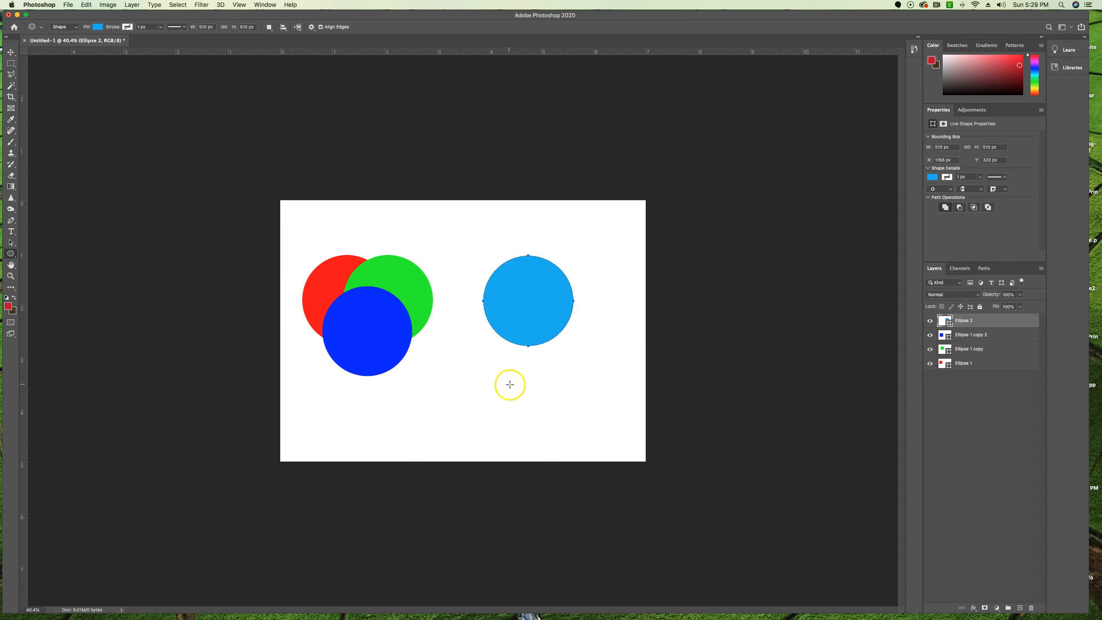
# Duplicate the cyan circle about 192 px right and 173 px down, and duplicate that copy about 360 px to the left.
pyautogui.click(12, 53)
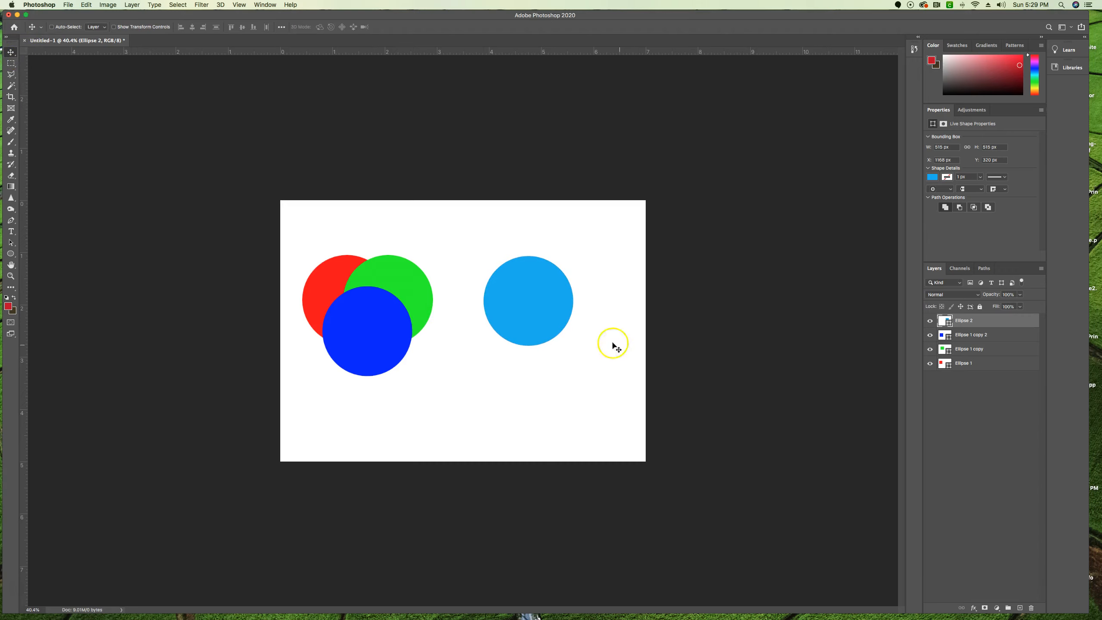
pyautogui.moveTo(536, 310); pyautogui.dragTo(569, 343)
pyautogui.click(577, 340)
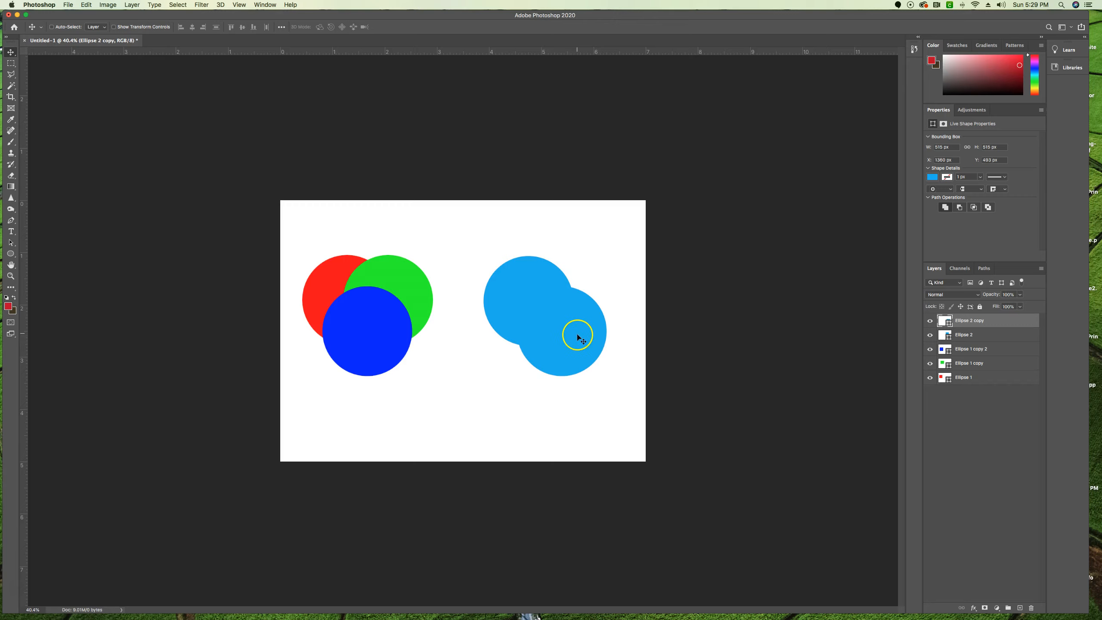
pyautogui.moveTo(576, 337); pyautogui.dragTo(513, 339)
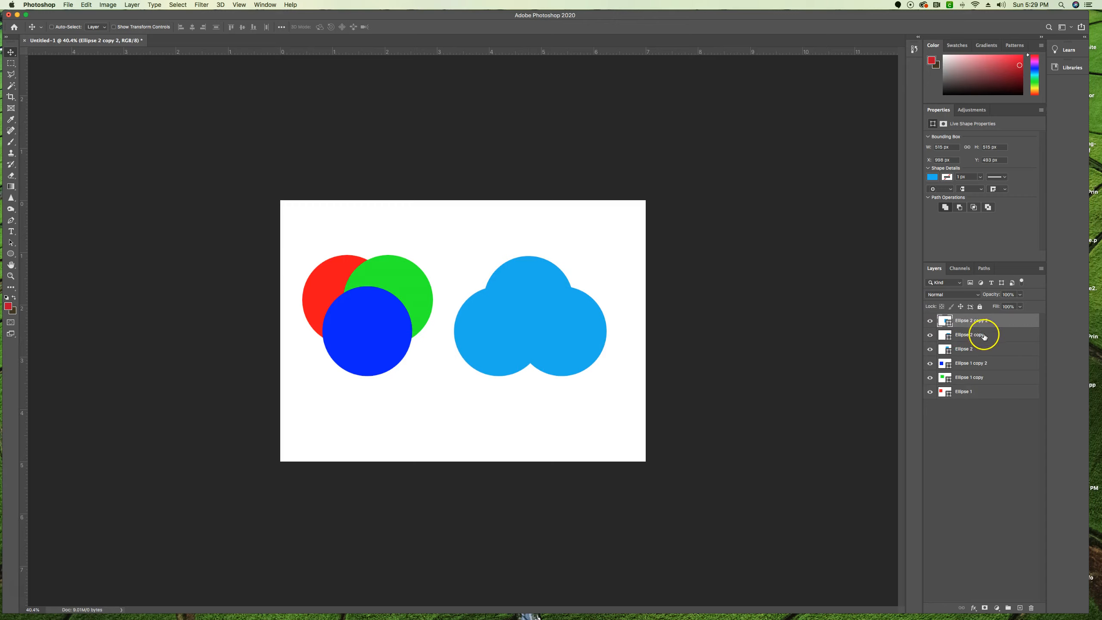
# Change the fill of the Ellipse 2 copy layer to pure magenta with CMYK 0, 100, 0, 0.
pyautogui.click(946, 335)
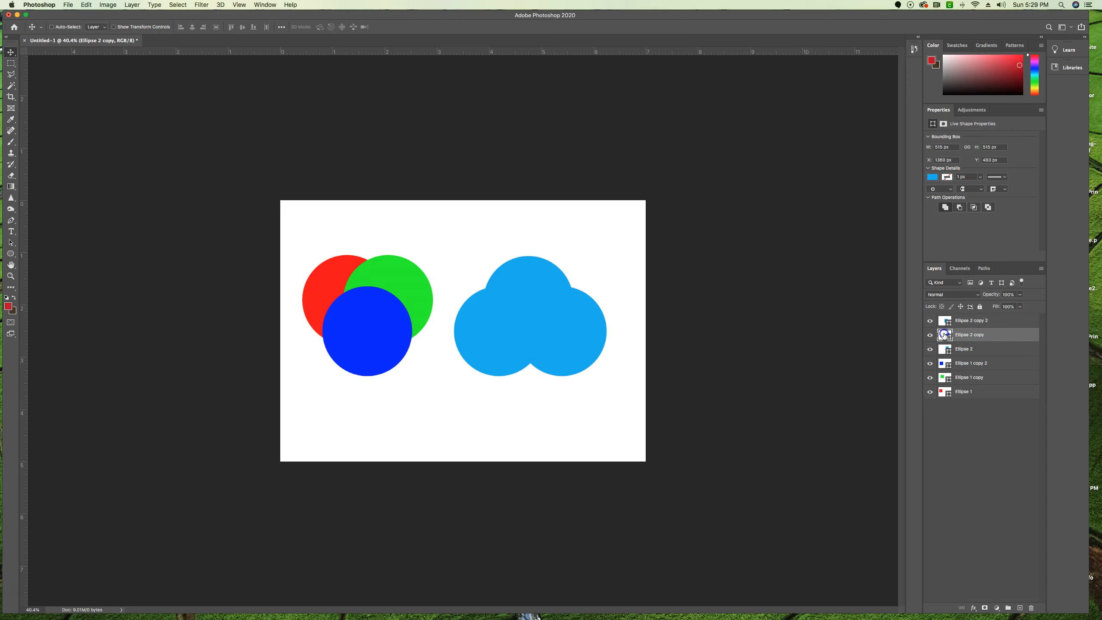
pyautogui.doubleClick(946, 335)
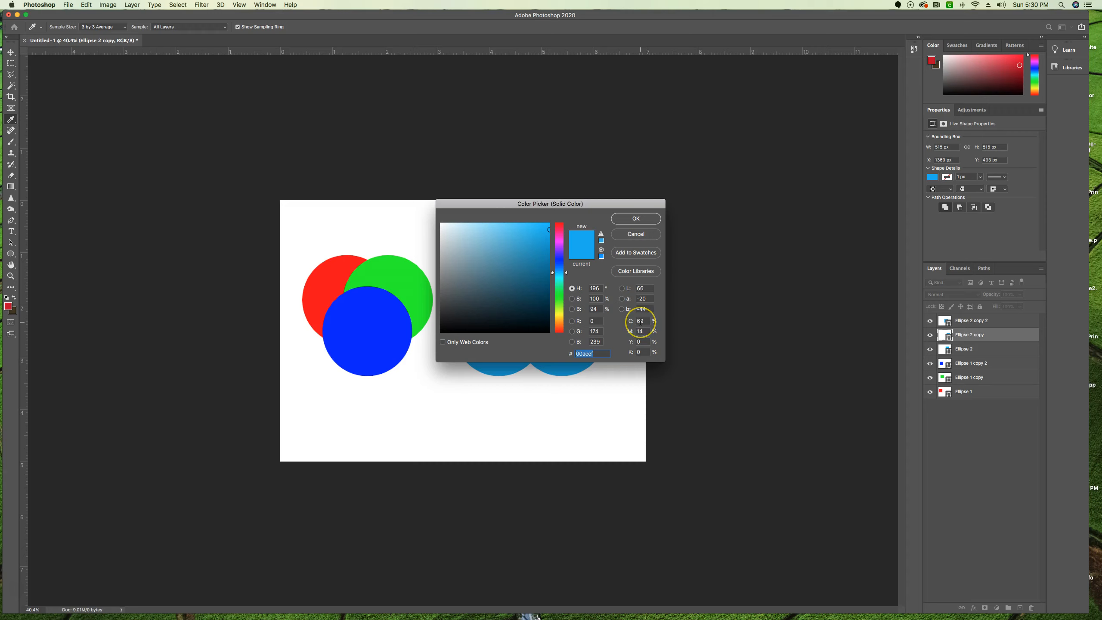
pyautogui.click(636, 321)
pyautogui.write('0')
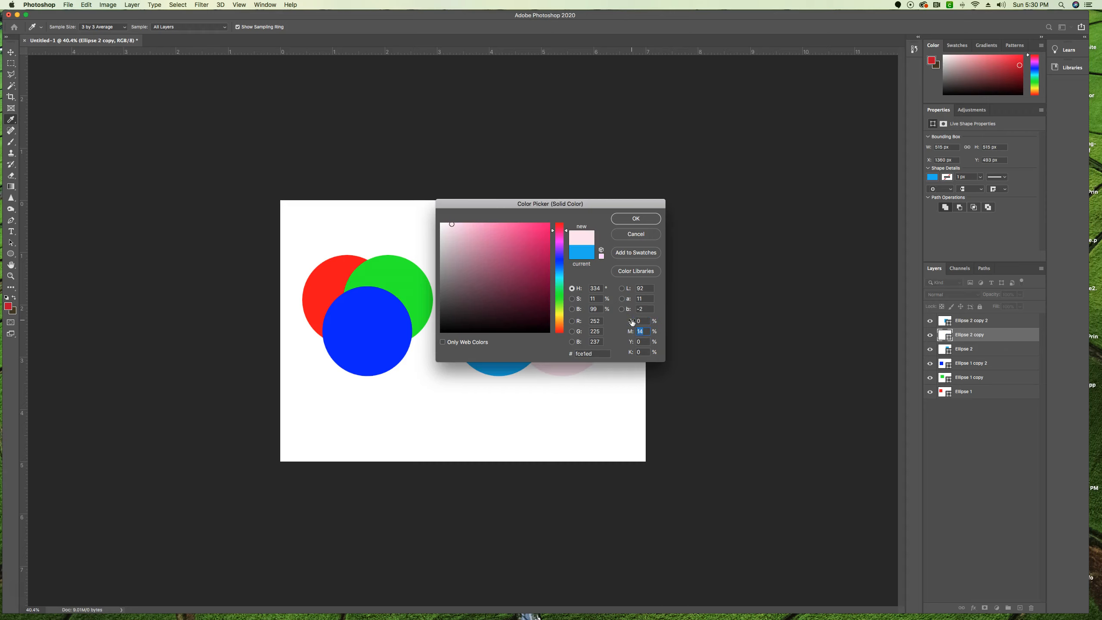
pyautogui.write('100')
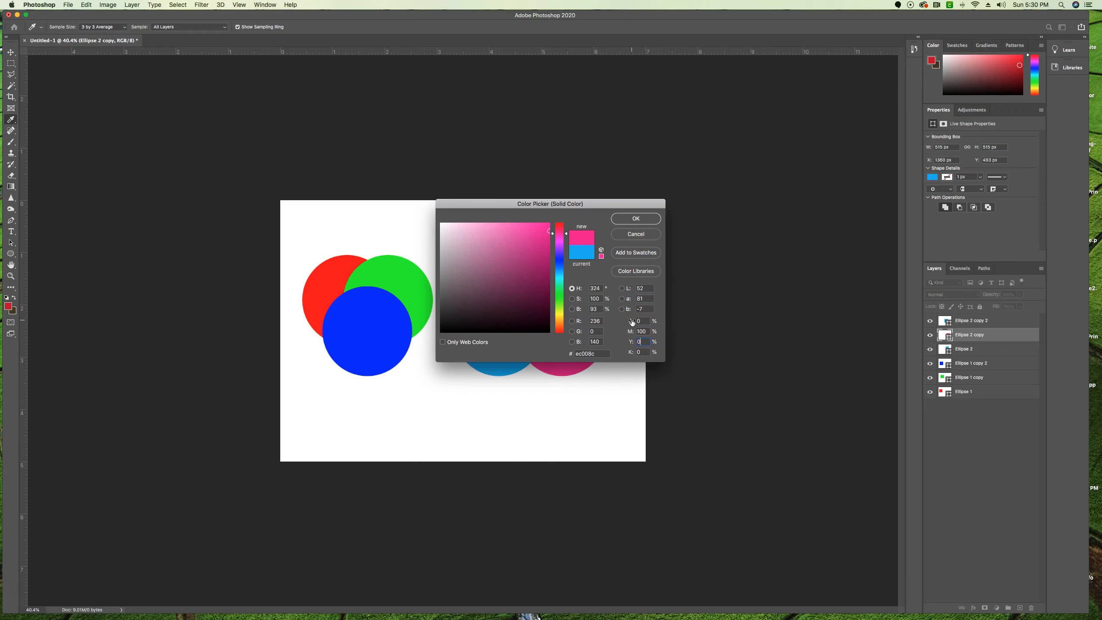
pyautogui.click(641, 219)
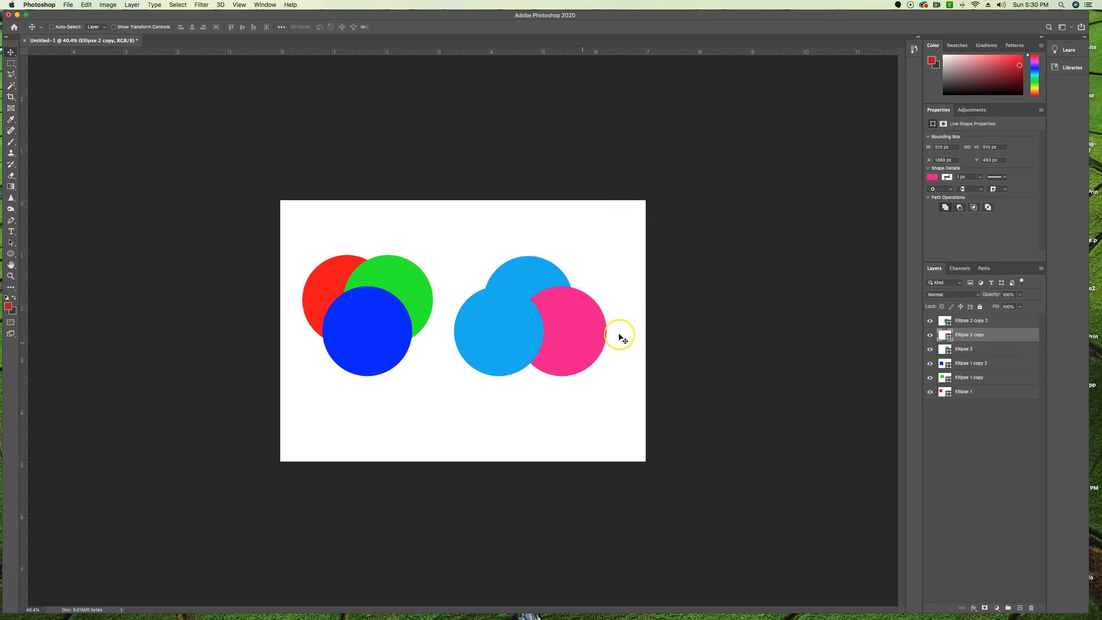
# Change the fill of the Ellipse 2 copy 2 layer to pure yellow with CMYK 0, 0, 100, 0.
pyautogui.click(966, 320)
pyautogui.doubleClick(944, 320)
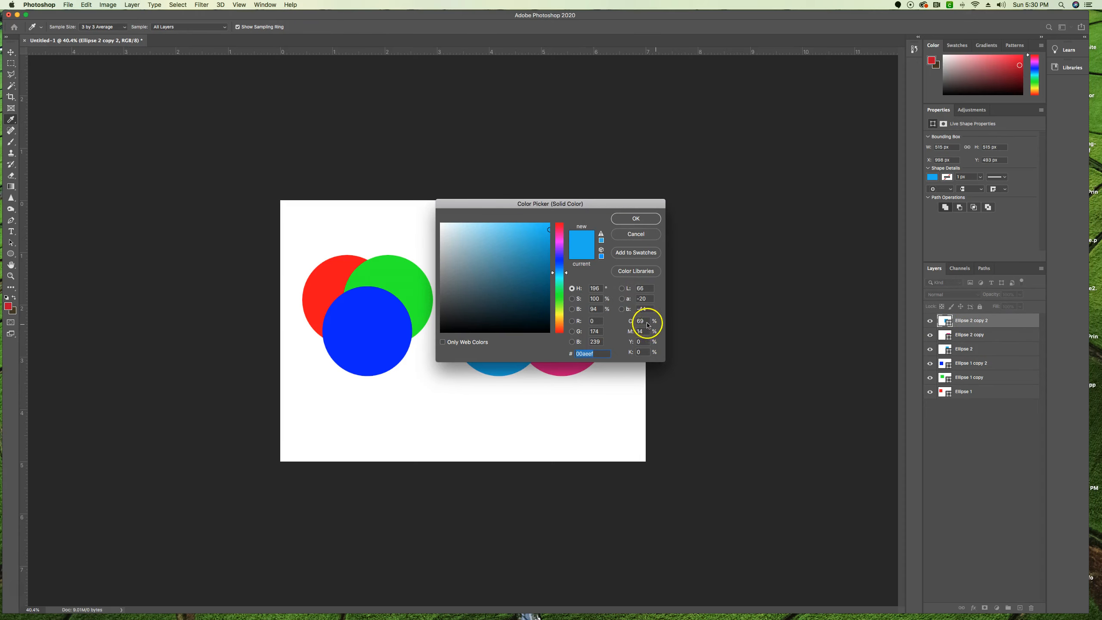
pyautogui.doubleClick(637, 320)
pyautogui.write('0')
pyautogui.press('Tab')
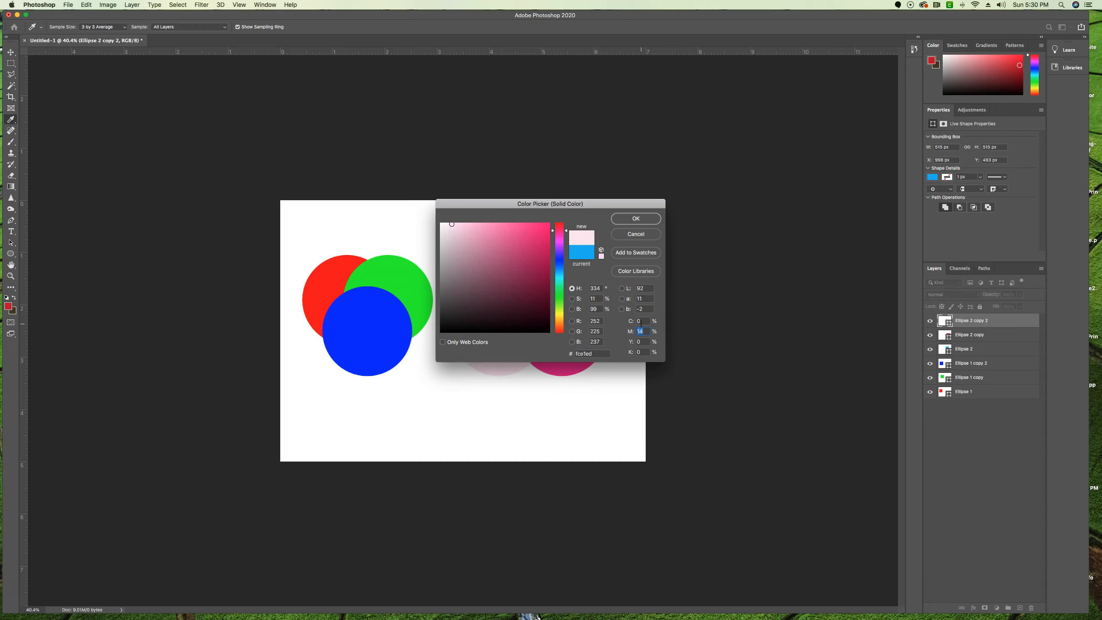
pyautogui.write('0')
pyautogui.press('Tab')
pyautogui.write('100')
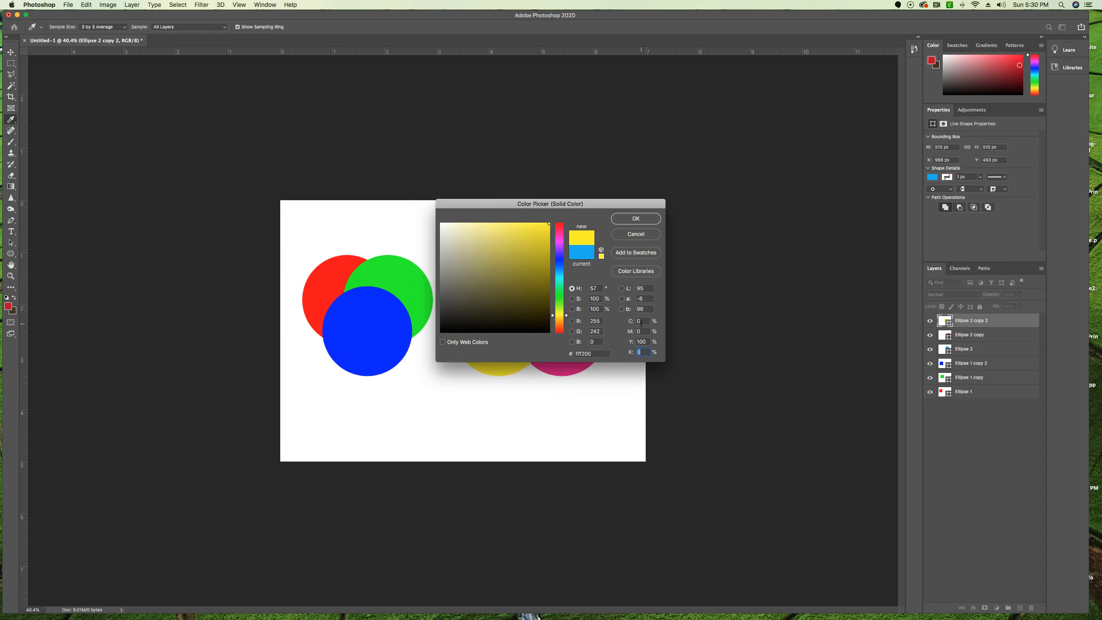
pyautogui.press('Return')
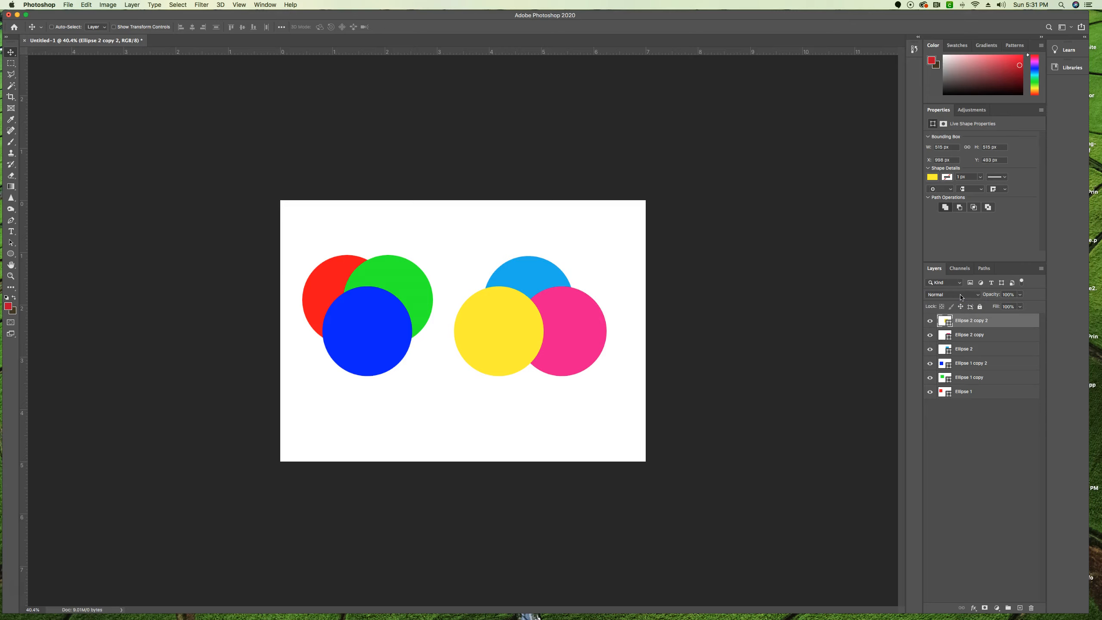
# Set the blending mode of the yellow Ellipse 2 copy 2 and magenta Ellipse 2 copy layers to Multiply.
pyautogui.click(994, 320)
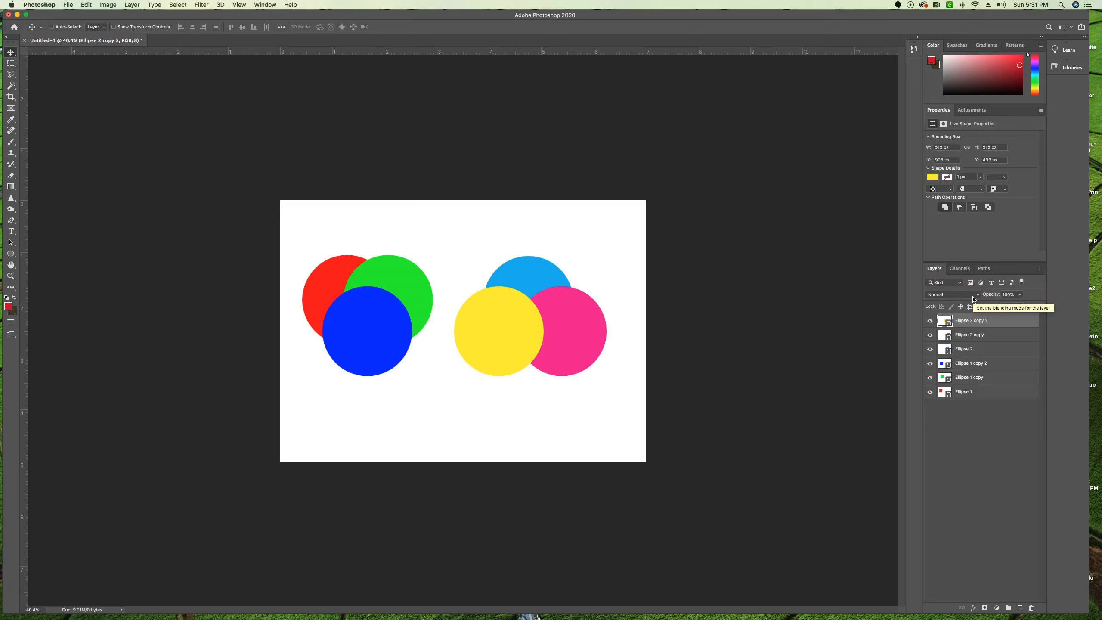
pyautogui.click(943, 295)
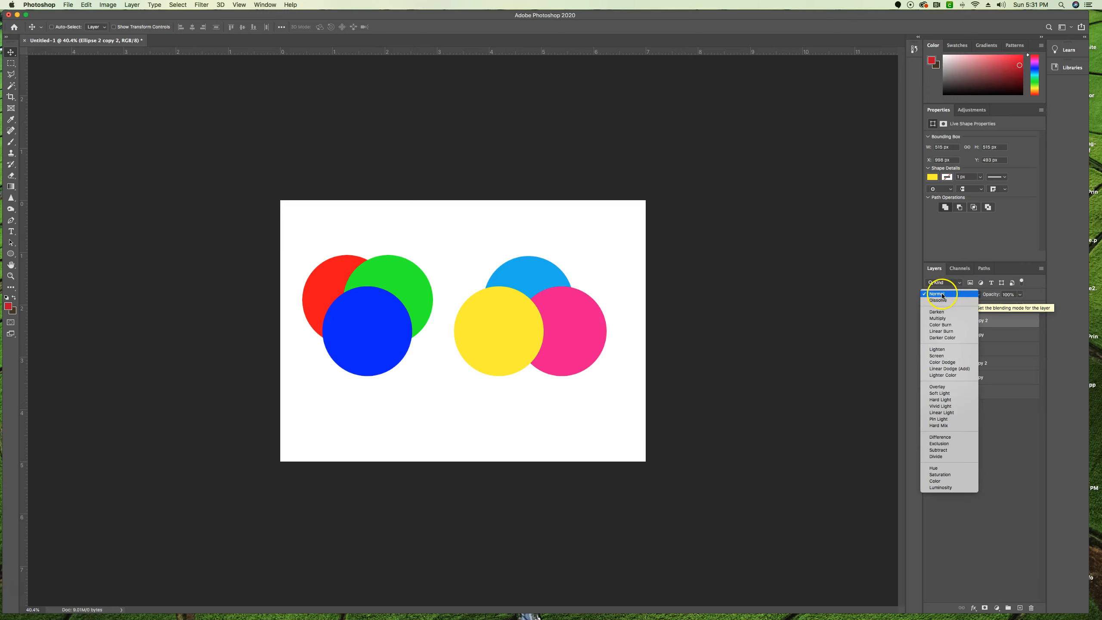
pyautogui.click(939, 319)
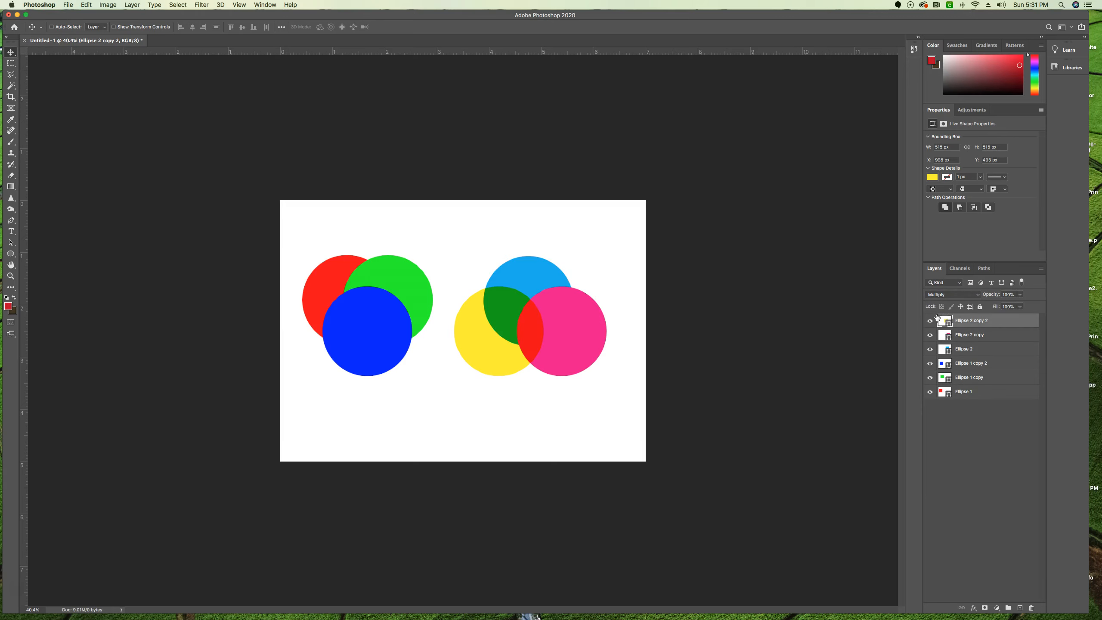
pyautogui.click(972, 335)
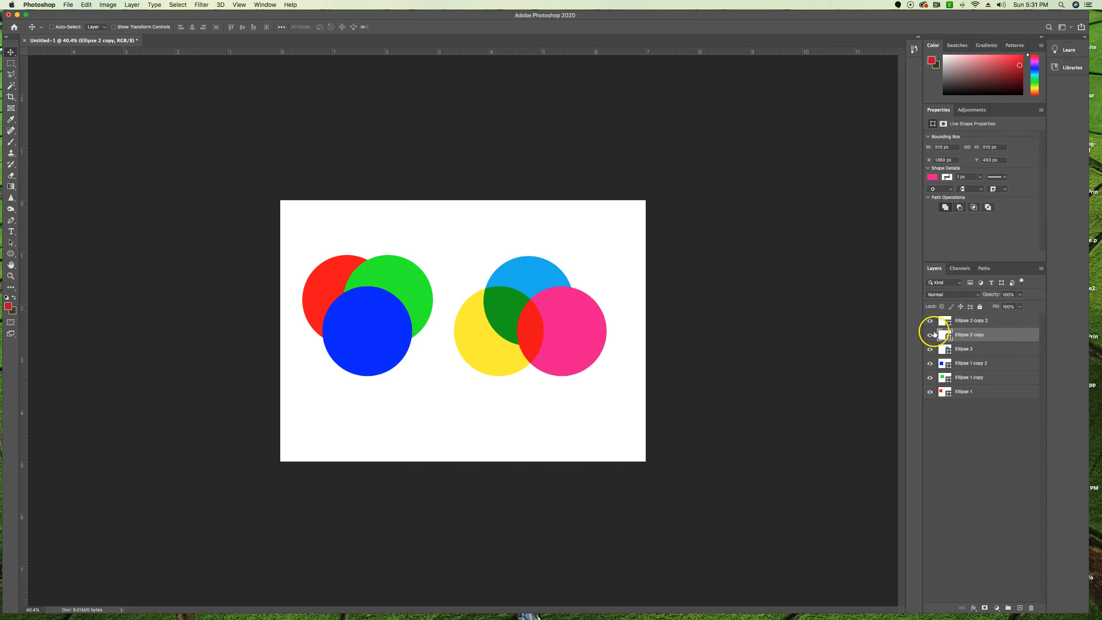
pyautogui.click(957, 294)
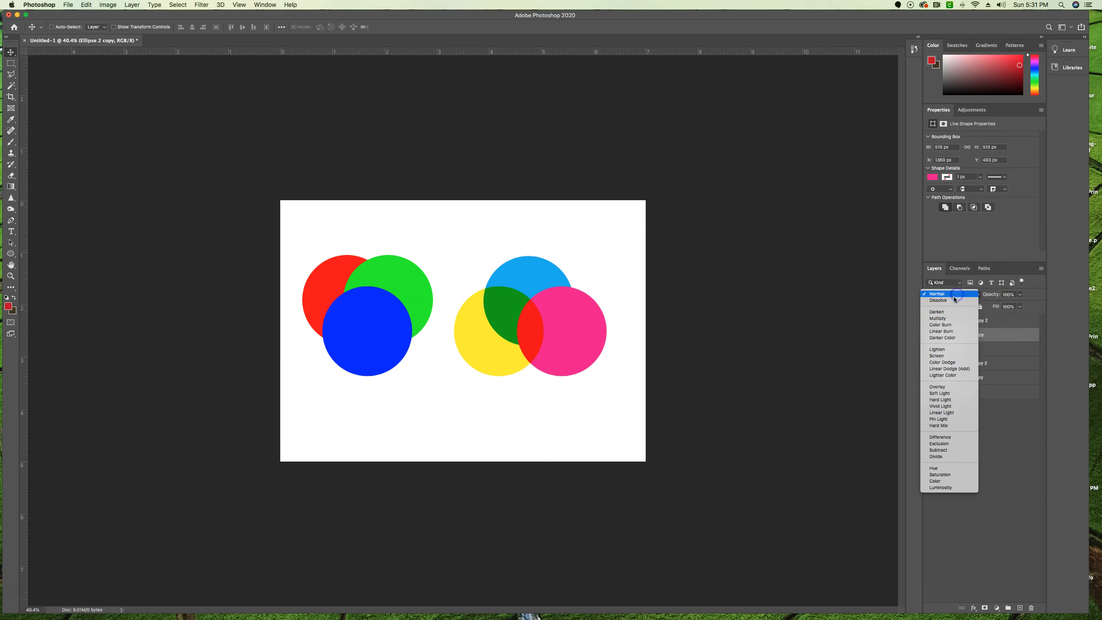
pyautogui.click(949, 319)
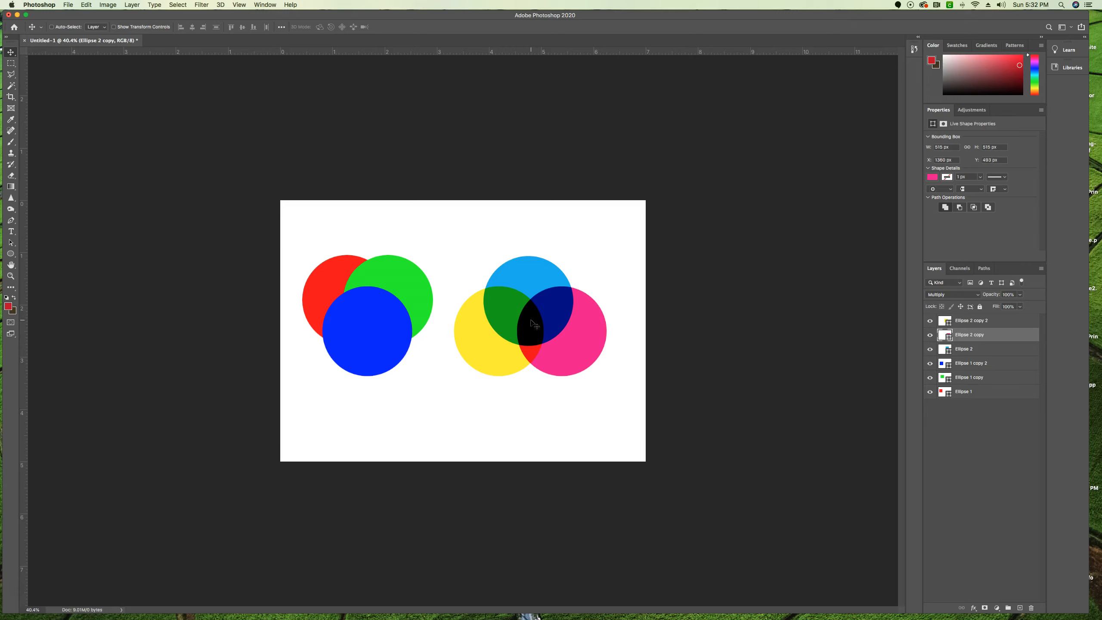
# Set the blending mode of the blue Ellipse 1 copy 2 layer to Screen.
pyautogui.click(985, 364)
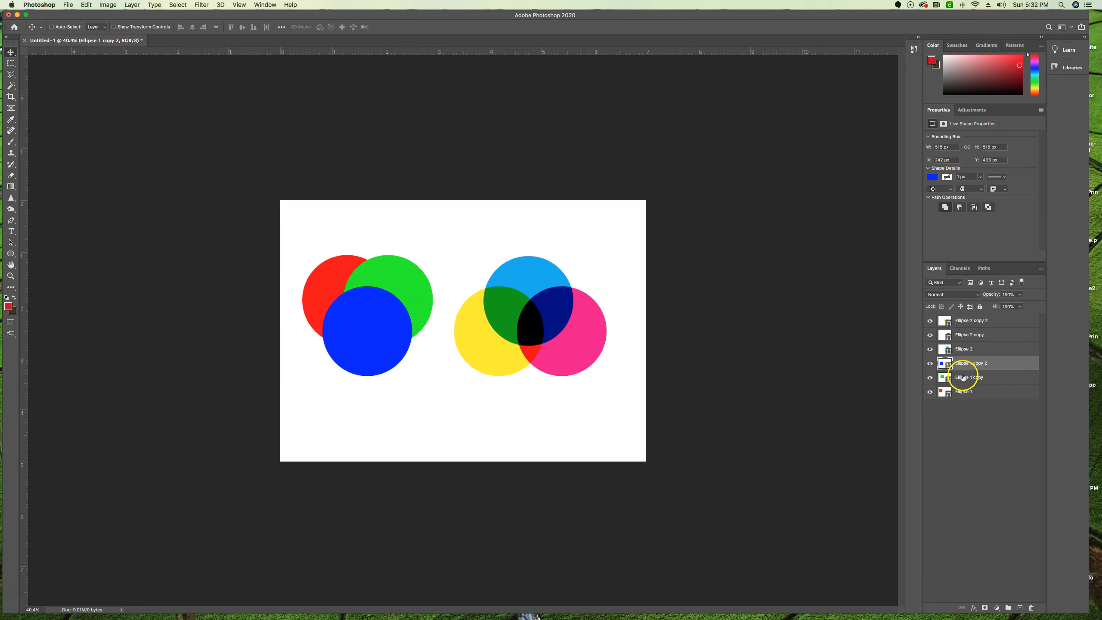
pyautogui.click(977, 295)
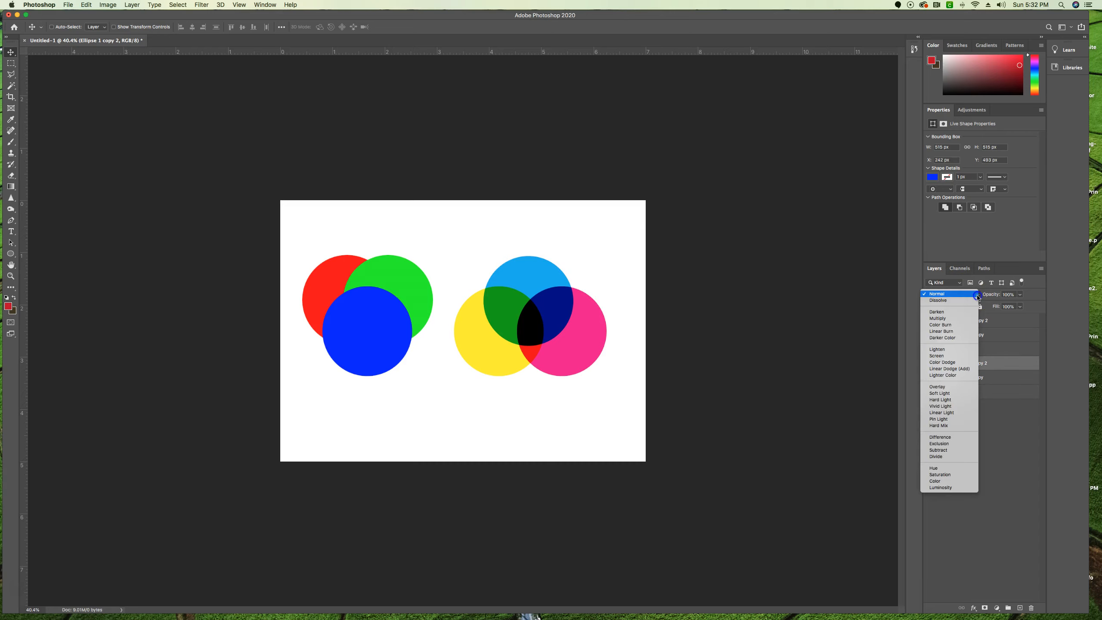
pyautogui.click(940, 357)
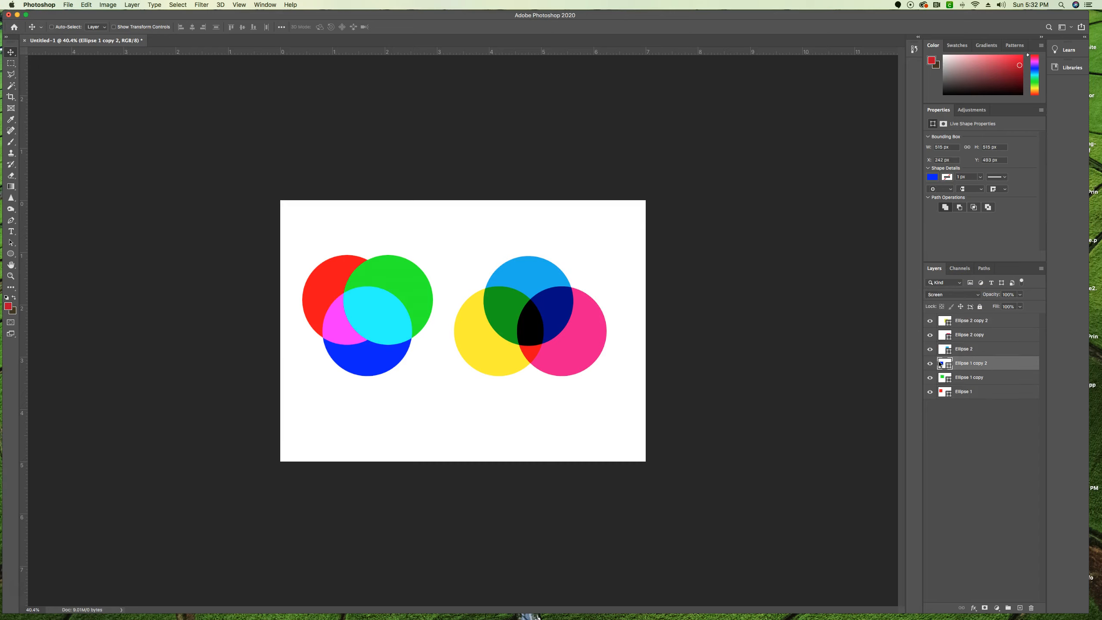
# Set the blending mode of the green Ellipse 1 copy layer to Screen.
pyautogui.click(974, 377)
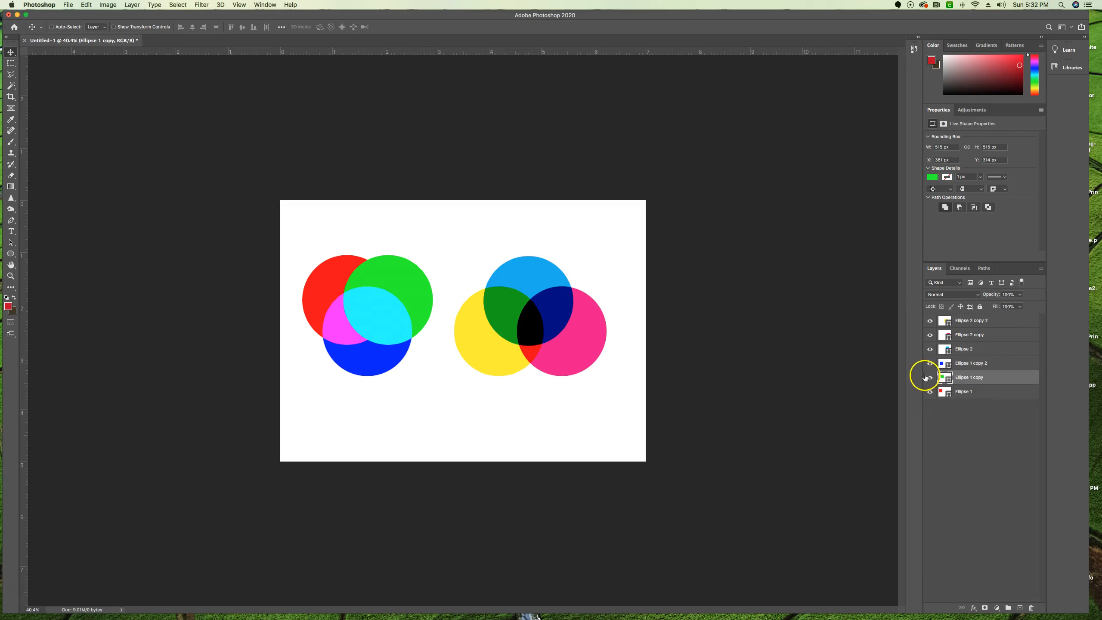
pyautogui.click(958, 294)
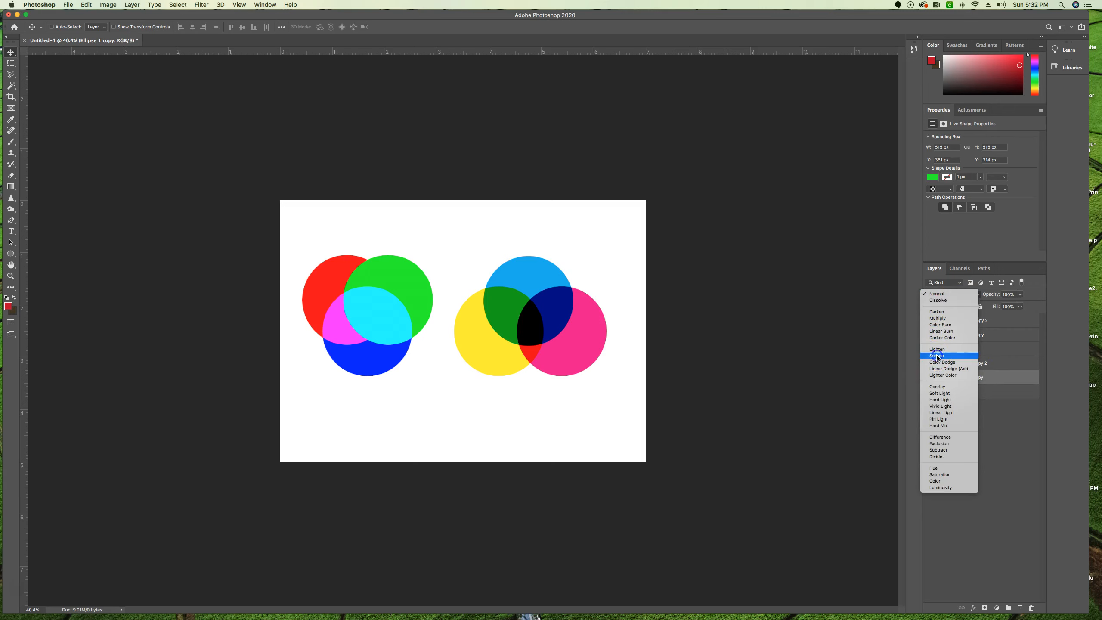
pyautogui.click(938, 357)
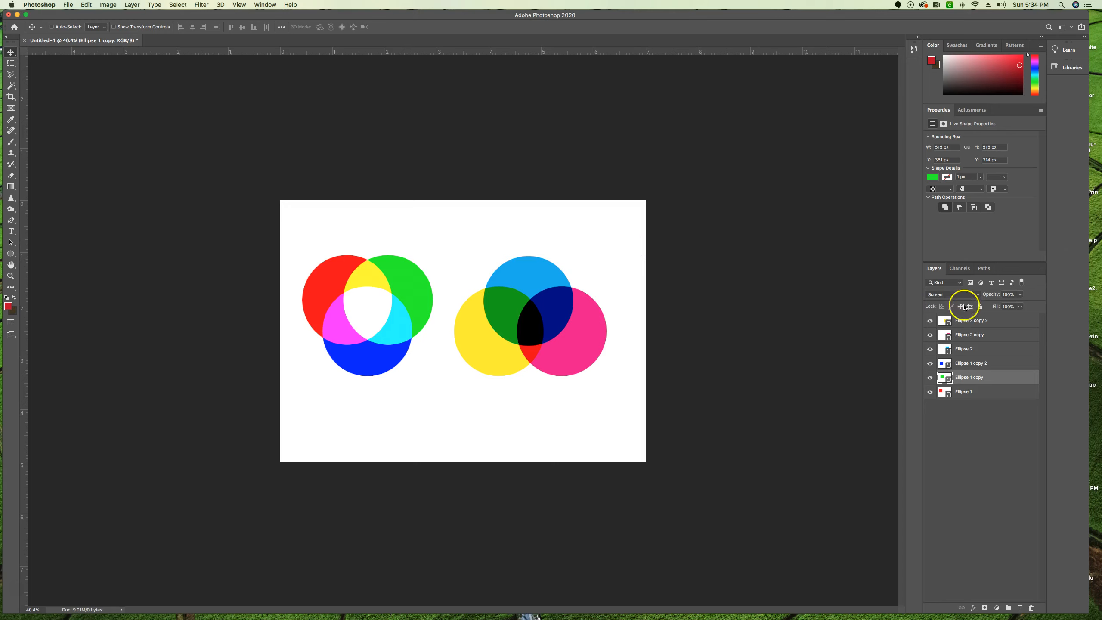
# Add a Hue/Saturation adjustment layer above the yellow Ellipse 2 copy 2 layer.
pyautogui.click(980, 322)
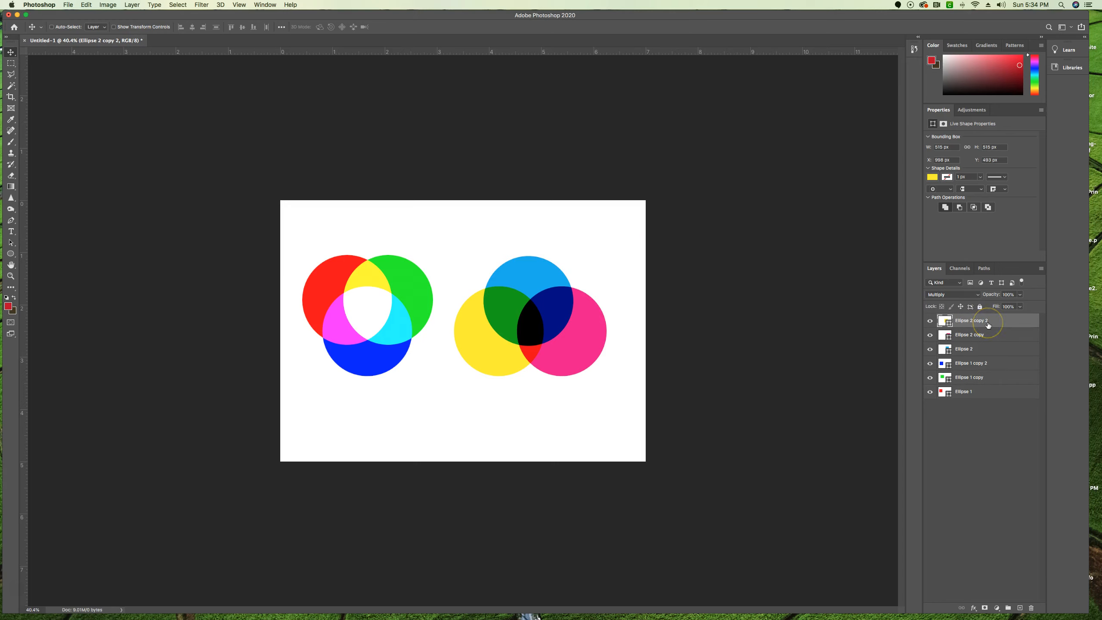
pyautogui.click(997, 608)
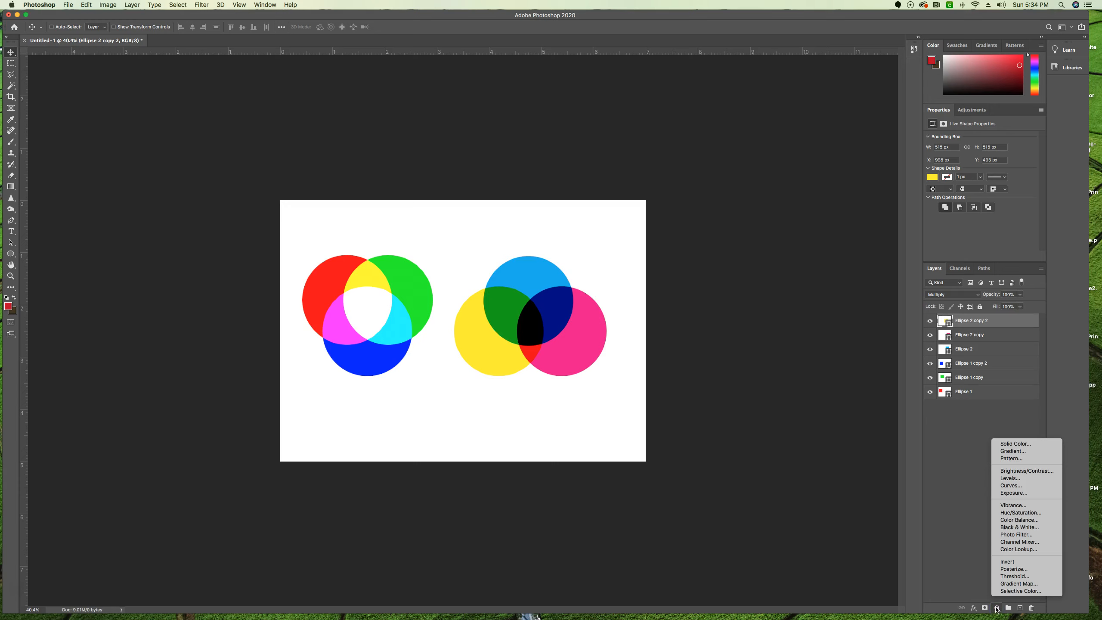
pyautogui.click(1011, 513)
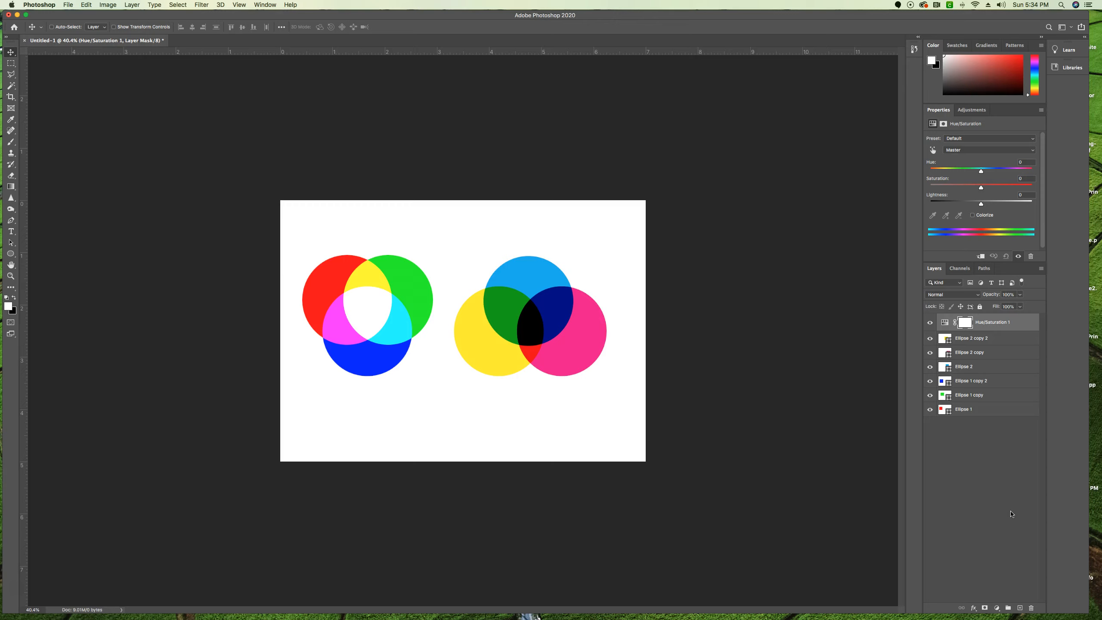
pyautogui.click(1012, 511)
# Try shifting the master Hue of the Hue/Saturation adjustment both ways, including +10 and -2, and return it to 0.
pyautogui.click(983, 172)
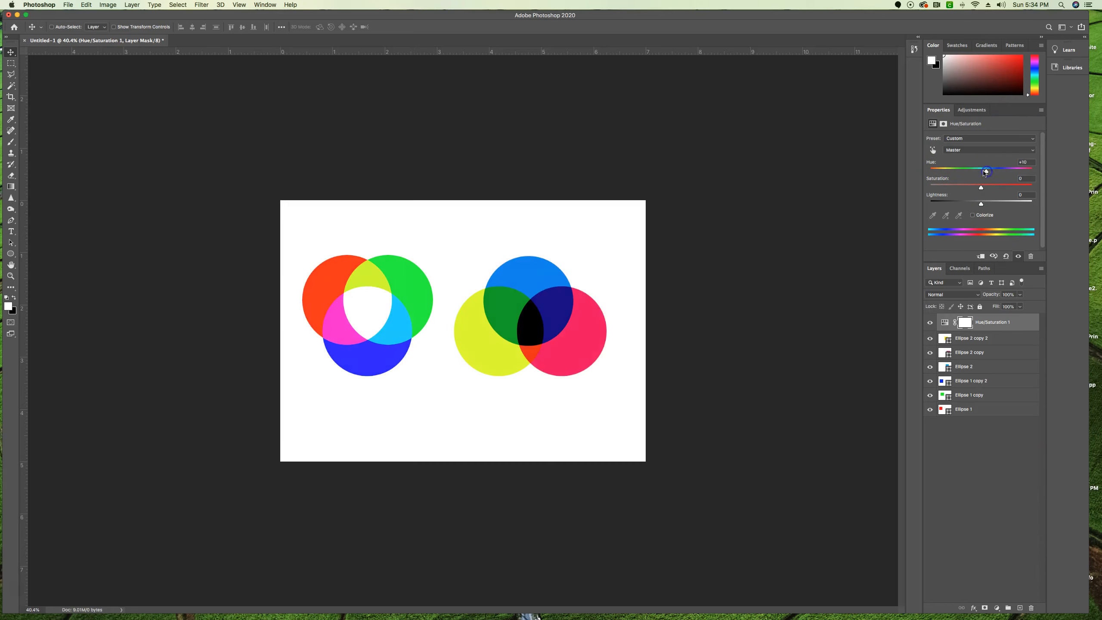
pyautogui.moveTo(994, 173)
pyautogui.mouseDown()
pyautogui.moveTo(1018, 171)
pyautogui.moveTo(935, 170)
pyautogui.moveTo(1036, 170)
pyautogui.moveTo(984, 172)
pyautogui.mouseUp()
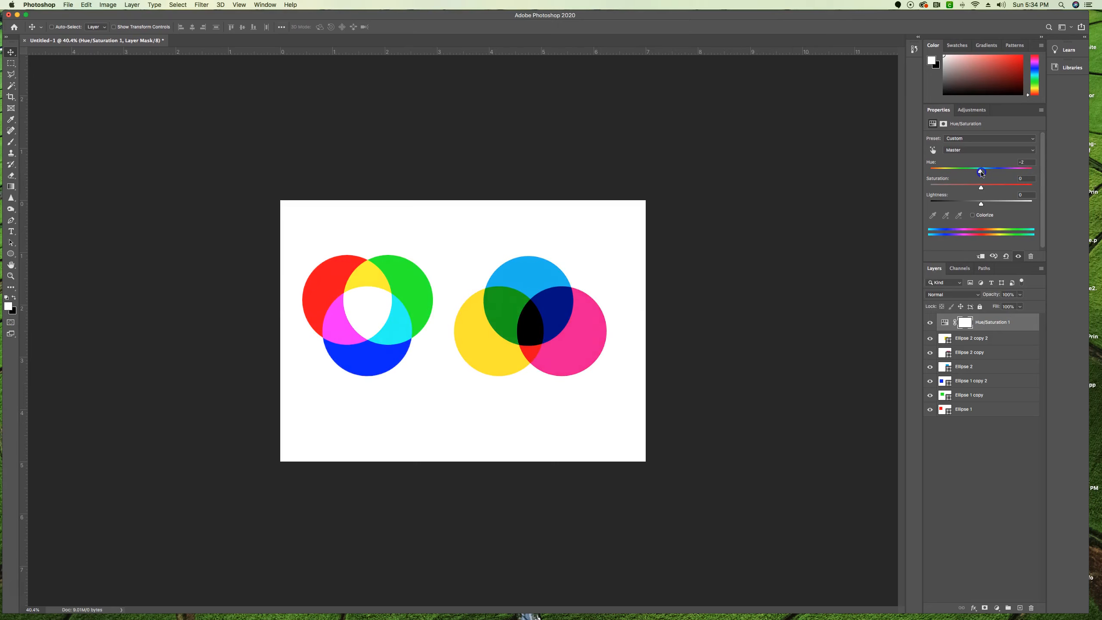
pyautogui.moveTo(982, 173); pyautogui.dragTo(982, 173)
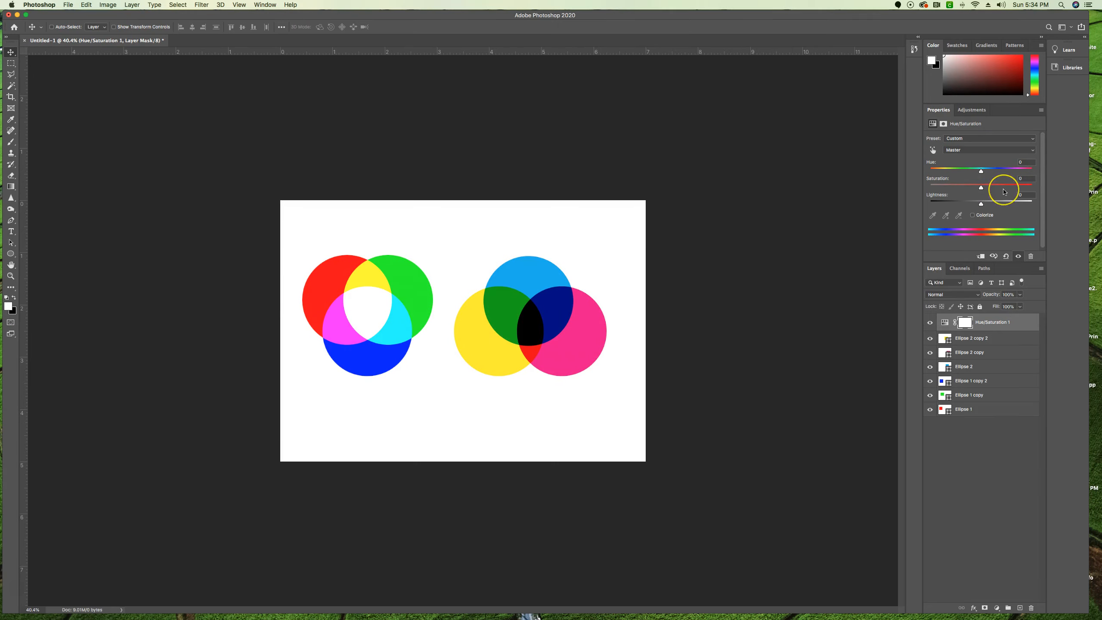